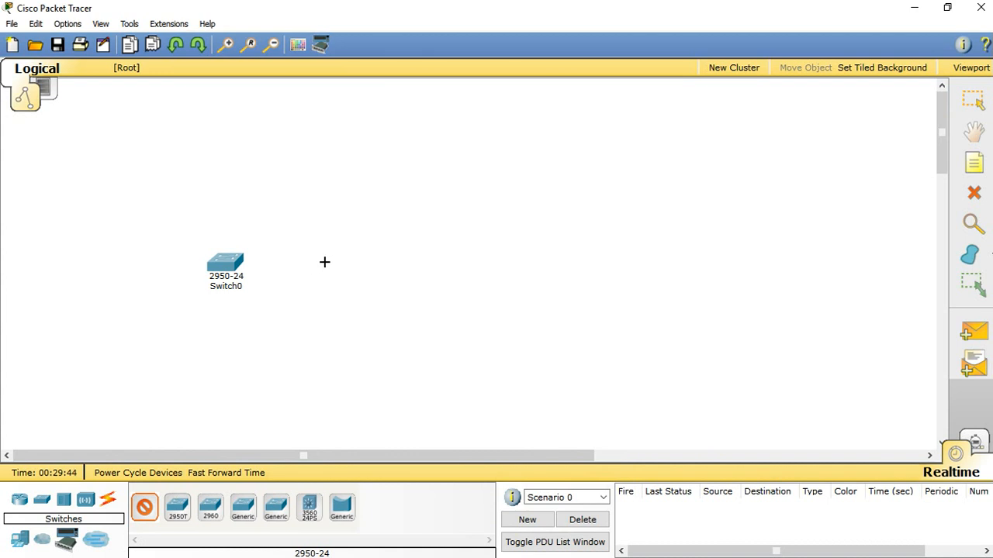
# Place six generic PCs on the workspace, three around Switch0 and three around Switch1
pyautogui.click(19, 539)
pyautogui.click(144, 508)
pyautogui.click(223, 169)
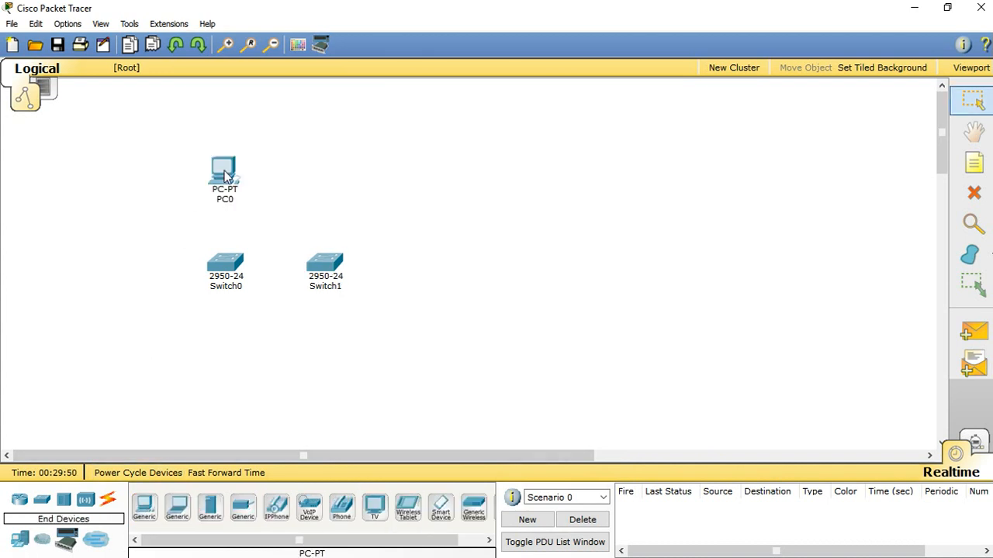
pyautogui.click(144, 508)
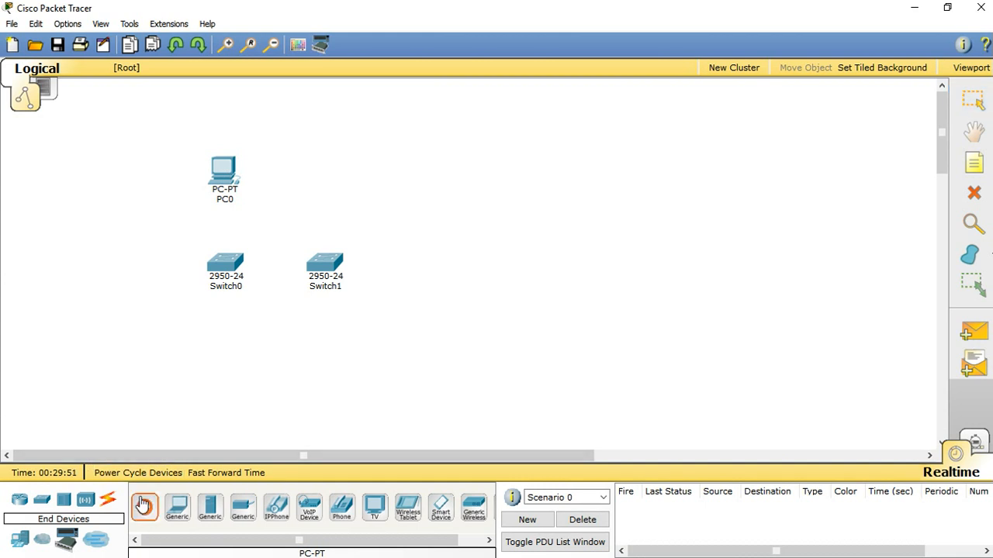
pyautogui.click(127, 268)
pyautogui.click(222, 378)
pyautogui.click(389, 180)
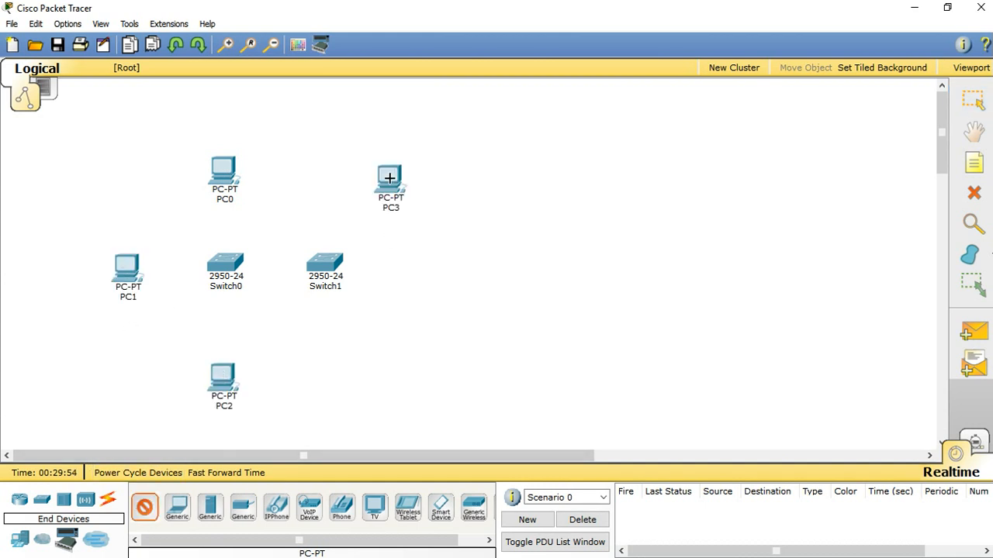
pyautogui.click(414, 267)
pyautogui.click(379, 352)
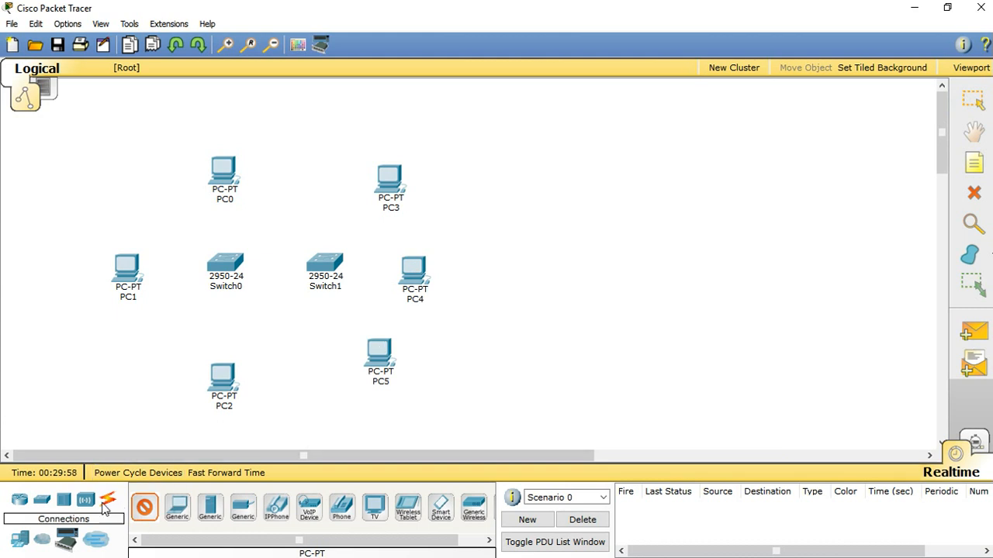
# Connect PC0, PC1 and PC2 to Switch0 using the automatically chosen connection type
pyautogui.click(107, 505)
pyautogui.click(145, 508)
pyautogui.click(233, 175)
pyautogui.click(222, 275)
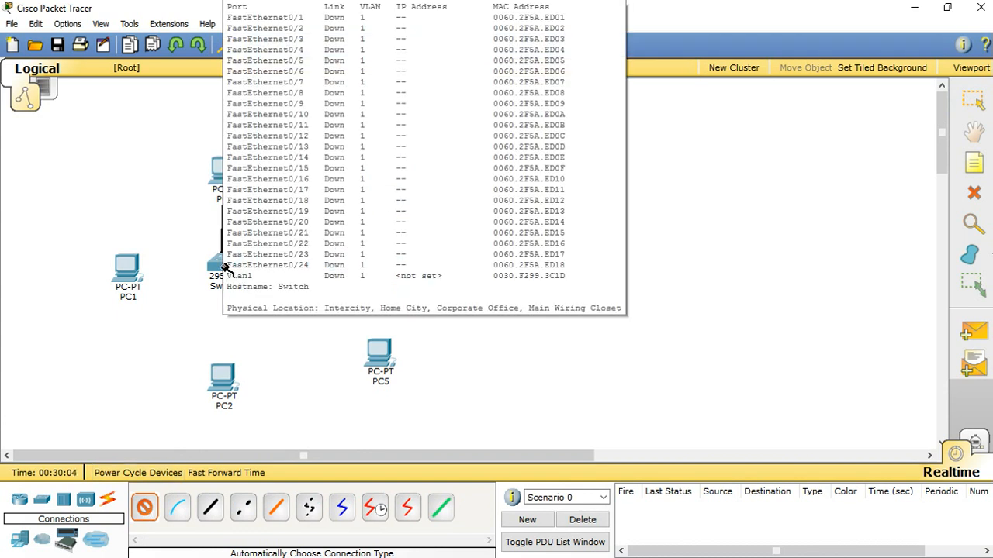
pyautogui.click(225, 268)
pyautogui.click(126, 268)
pyautogui.click(237, 264)
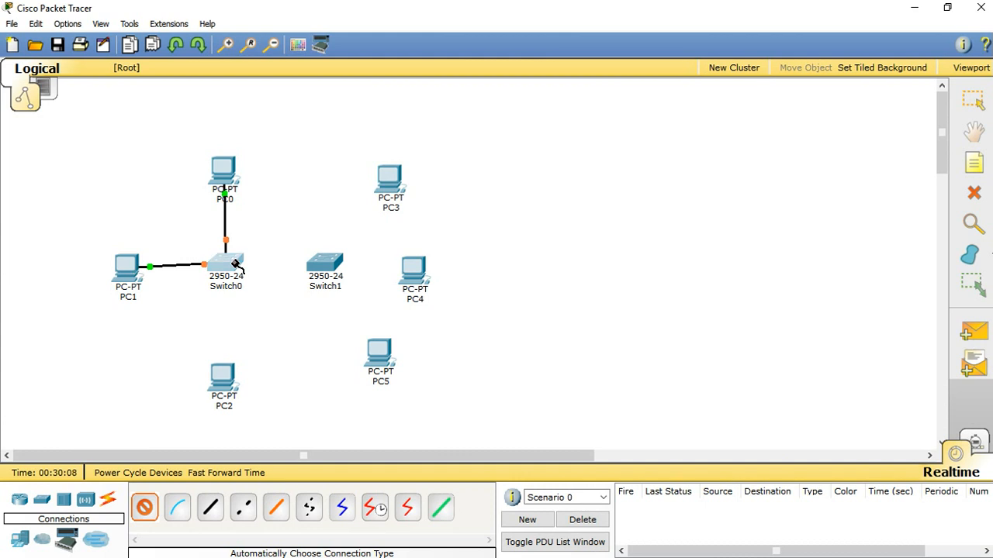
pyautogui.click(226, 377)
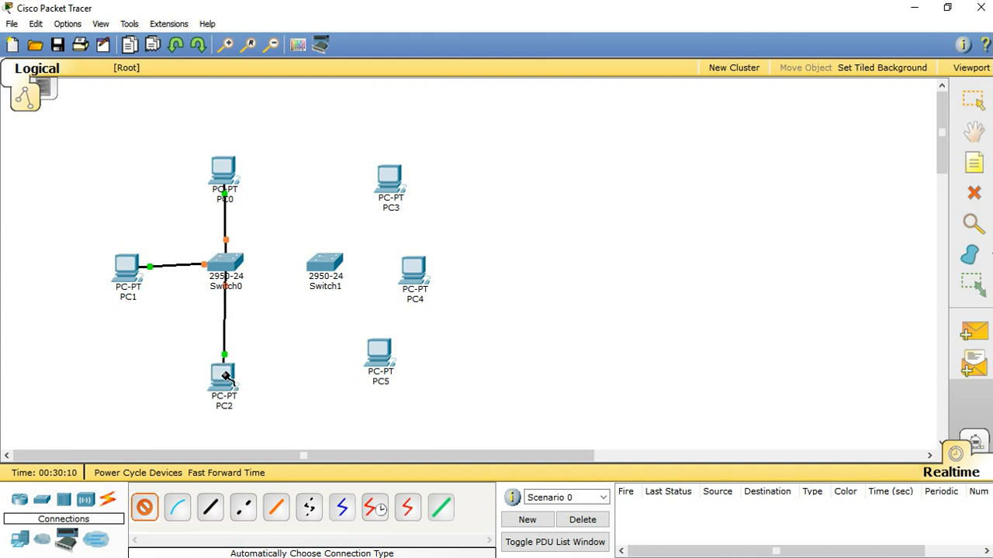
# Link Switch0 to Switch1 and connect PC3, PC4 and PC5 to Switch1 with automatically chosen cables
pyautogui.click(239, 266)
pyautogui.click(330, 266)
pyautogui.click(332, 266)
pyautogui.click(389, 175)
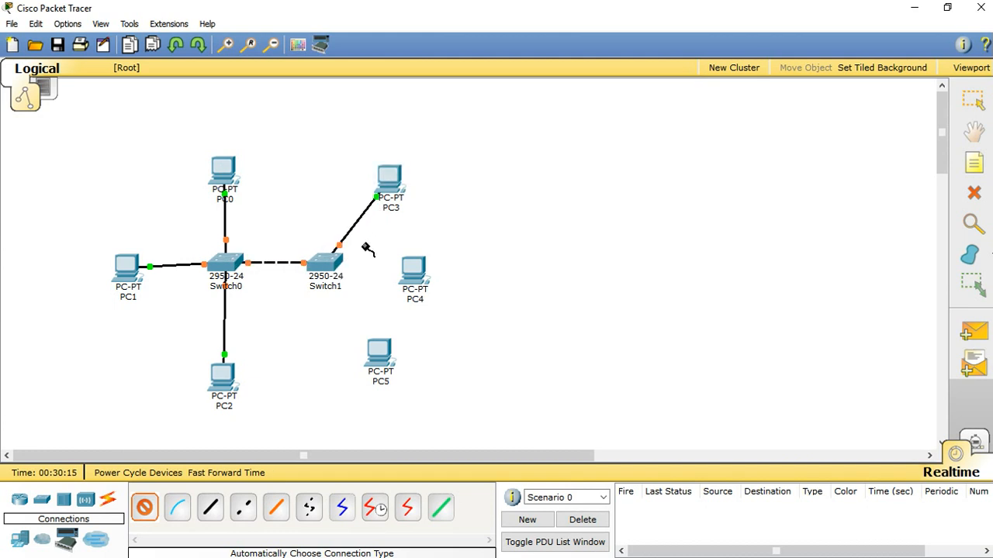
pyautogui.click(336, 265)
pyautogui.click(413, 268)
pyautogui.click(332, 276)
pyautogui.click(380, 351)
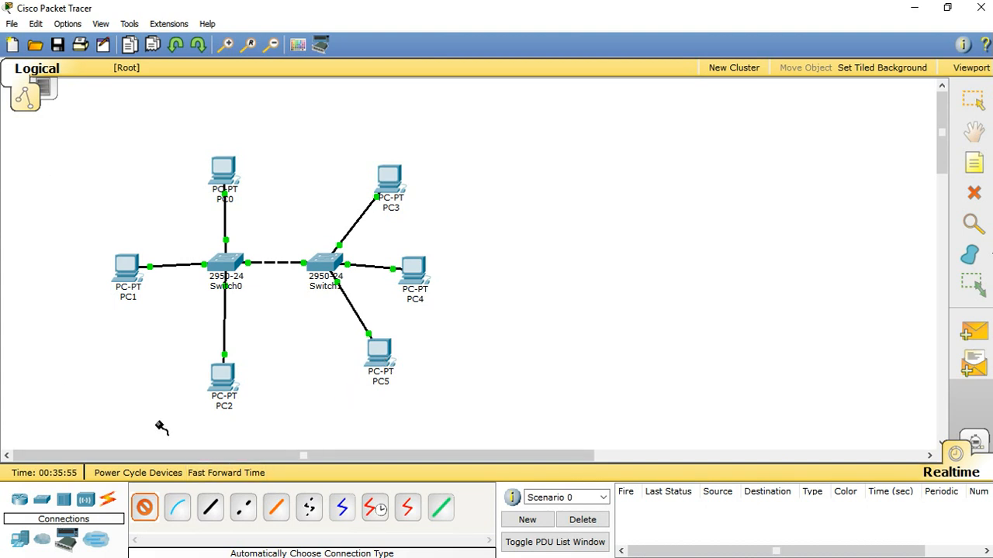
pyautogui.click(973, 105)
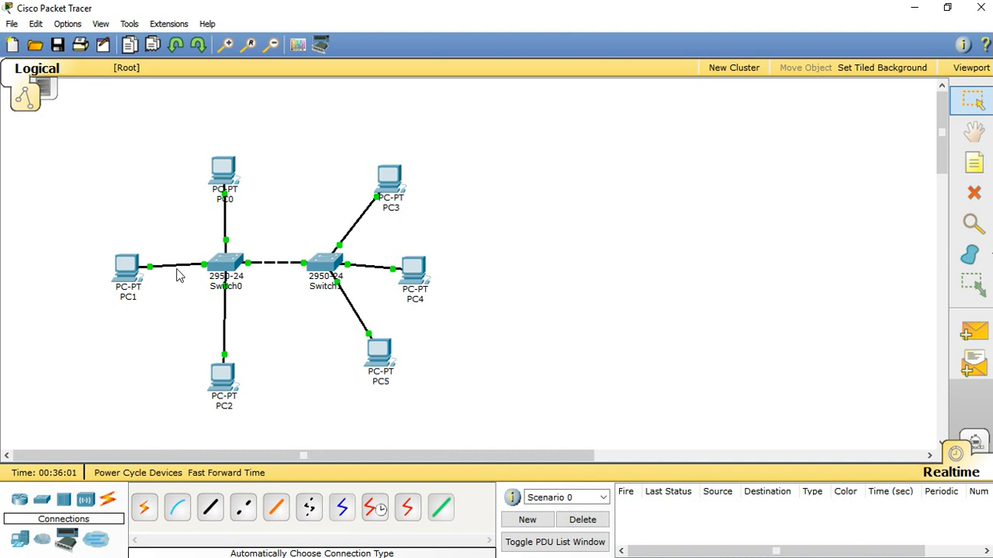
# Give PC0 the static IP address 1.1.1.1 with the default subnet mask 255.0.0.0
pyautogui.moveTo(242, 280)
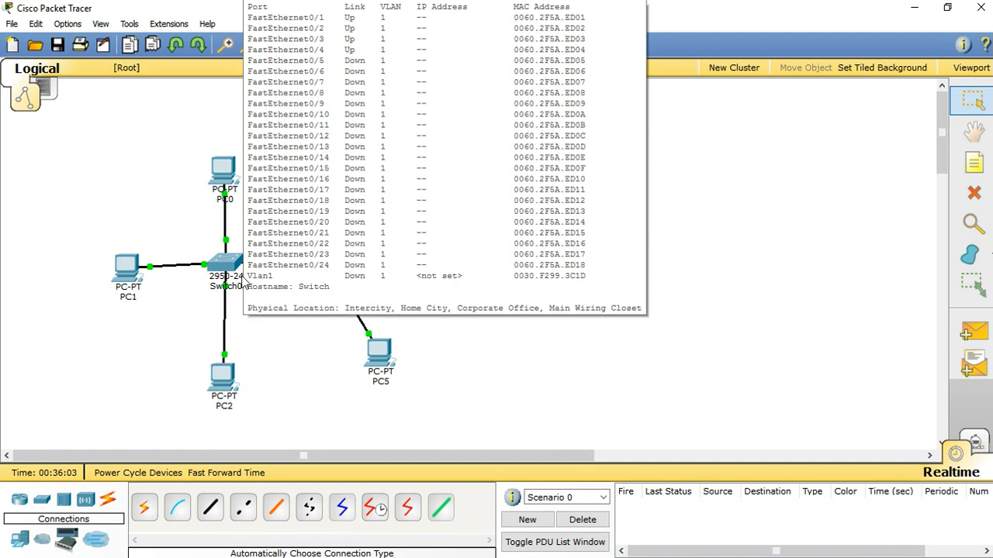
pyautogui.click(224, 172)
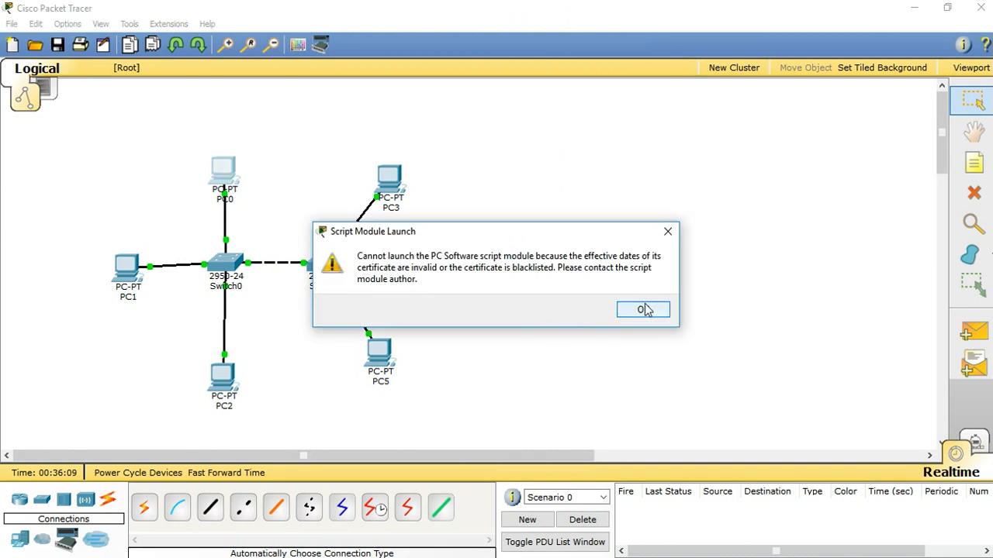
pyautogui.click(644, 309)
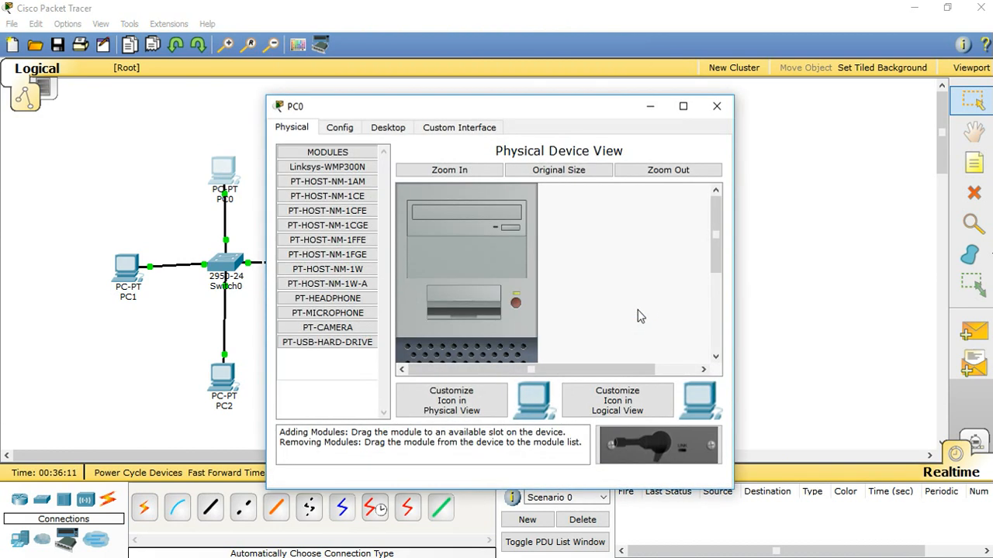
pyautogui.click(385, 128)
pyautogui.click(330, 178)
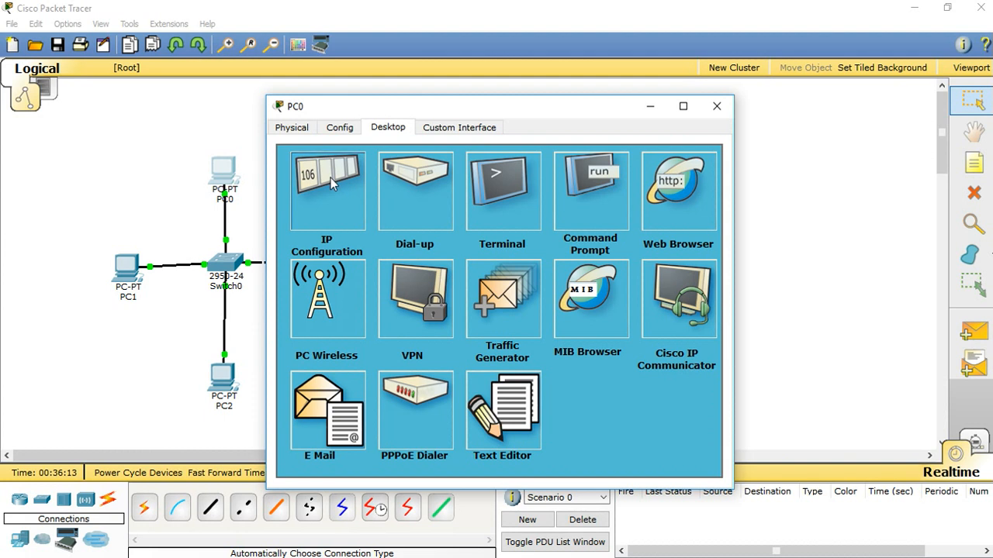
pyautogui.click(436, 220)
pyautogui.write('1.1.1.1')
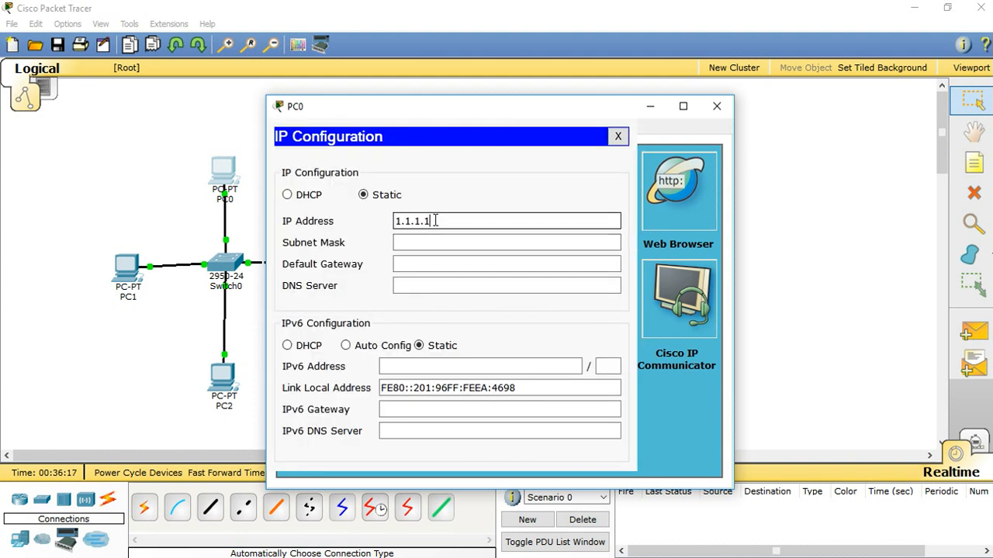
pyautogui.press('Tab')
pyautogui.press('Tab')
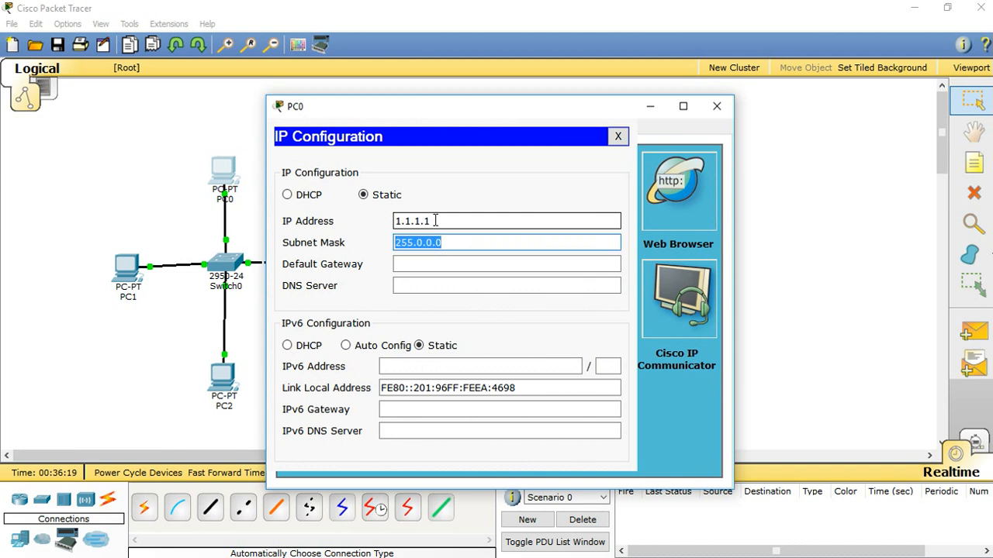
pyautogui.moveTo(413, 243); pyautogui.dragTo(388, 252)
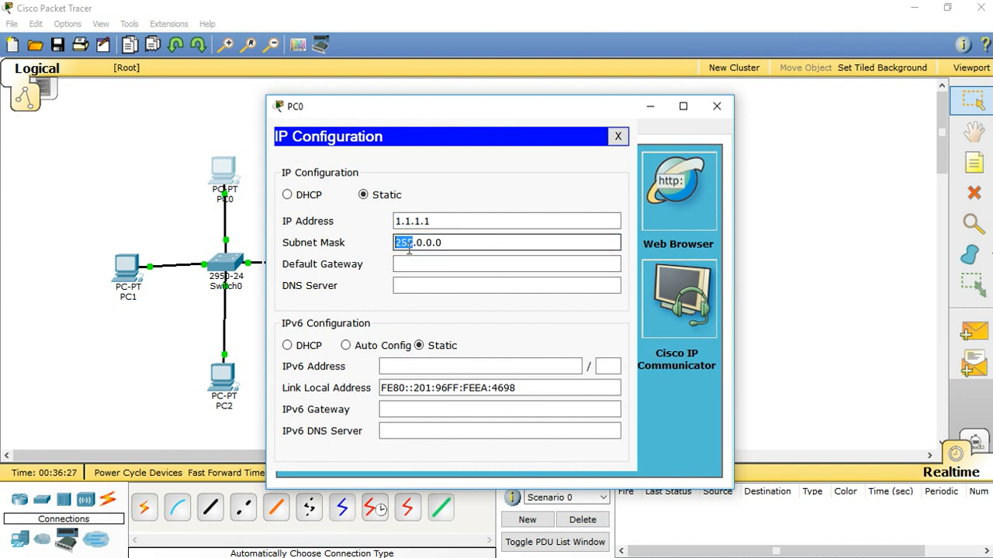
pyautogui.click(715, 106)
# Give PC1 the static IP address 1.1.1.2 with the default subnet mask 255.0.0.0
pyautogui.click(128, 267)
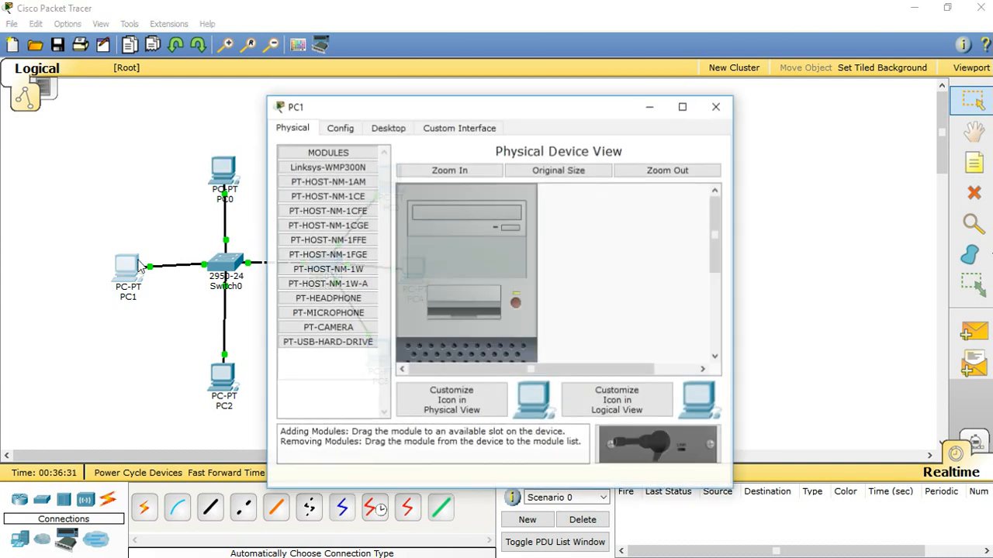
pyautogui.click(388, 127)
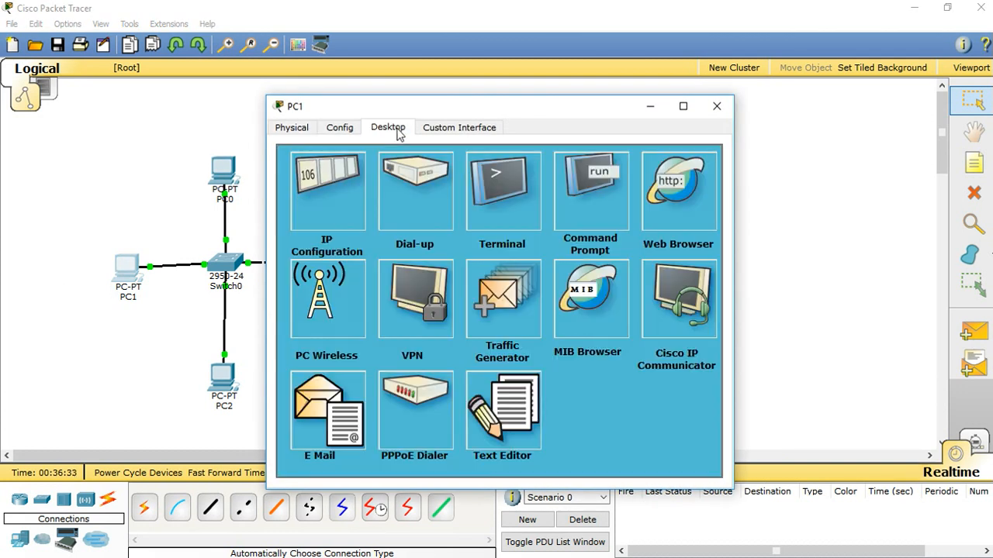
pyautogui.click(318, 204)
pyautogui.click(406, 221)
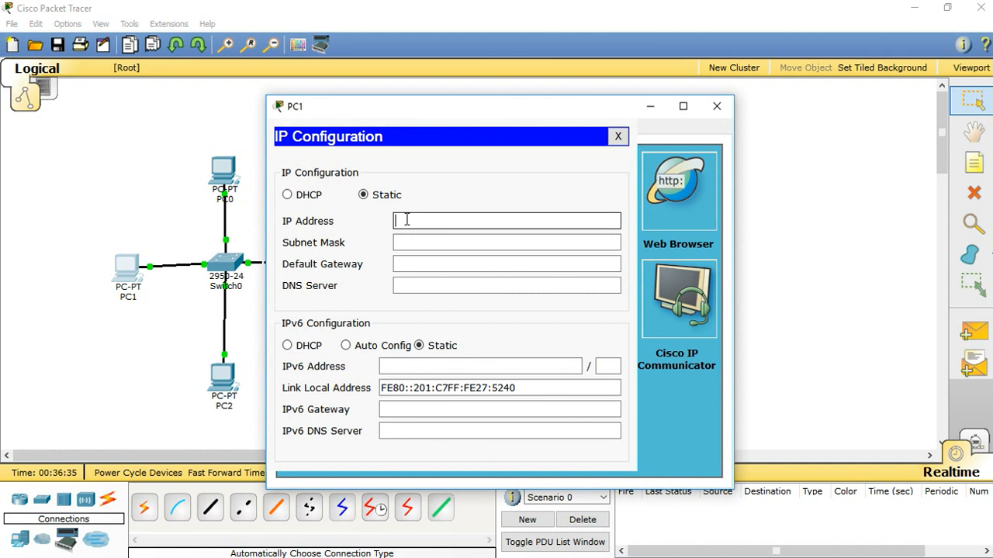
pyautogui.write('1.1.1.2')
pyautogui.press('Tab')
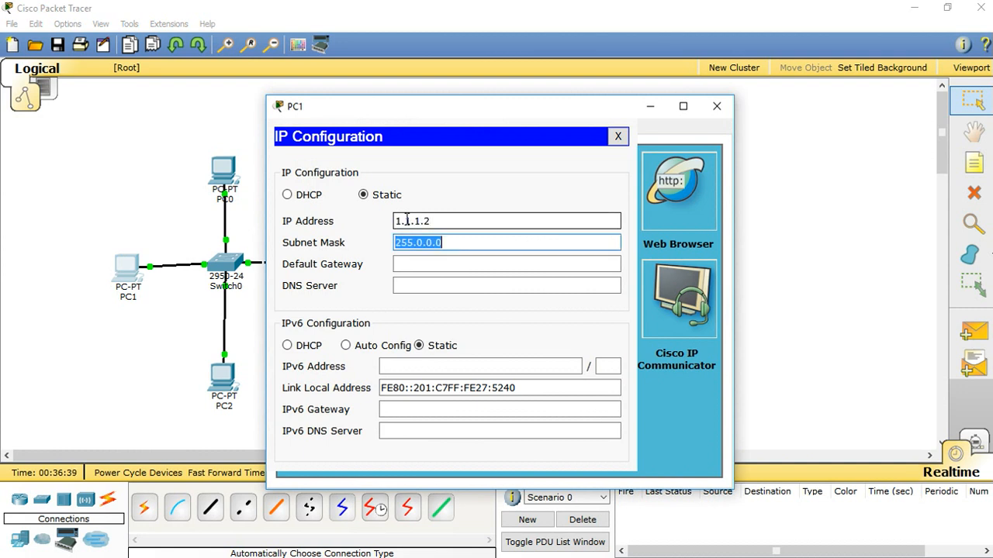
pyautogui.moveTo(432, 221); pyautogui.dragTo(373, 224)
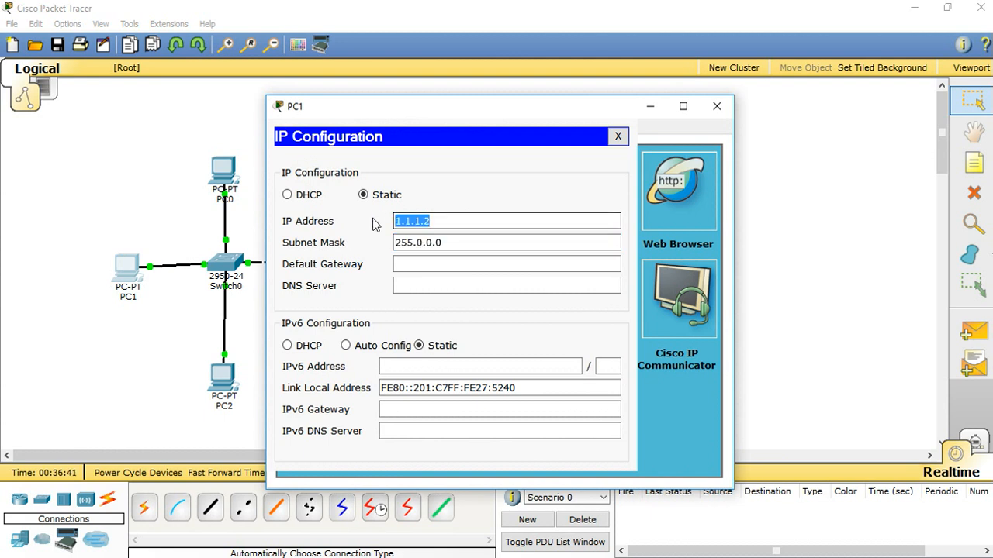
pyautogui.click(716, 106)
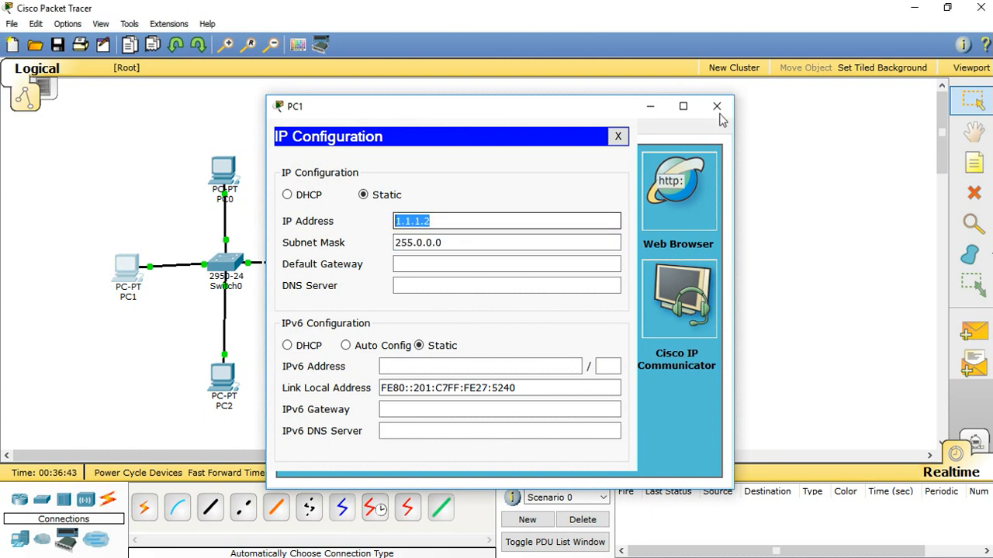
# Give PC2 the static IP address 1.1.1.3 with the default subnet mask 255.0.0.0
pyautogui.click(222, 399)
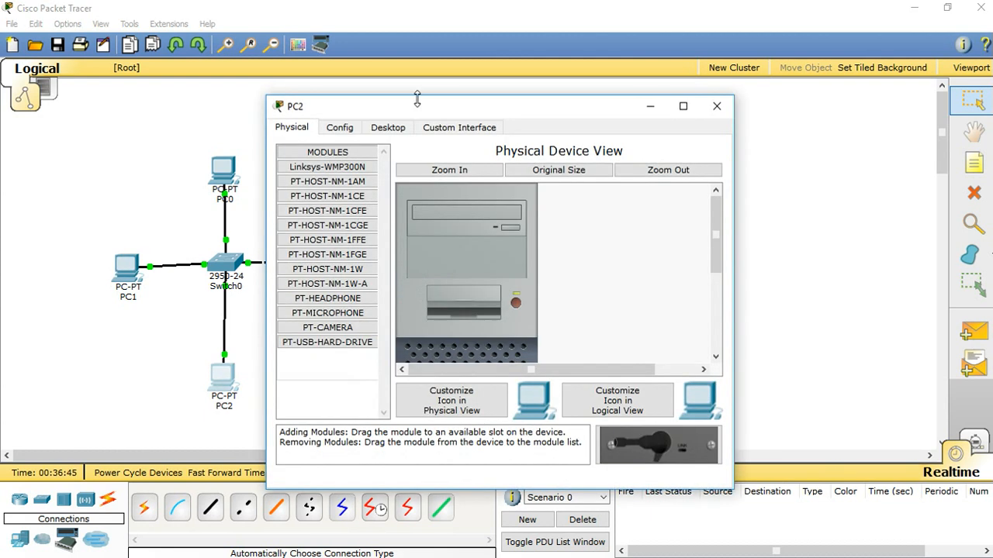
pyautogui.click(388, 127)
pyautogui.click(334, 163)
pyautogui.click(410, 218)
pyautogui.write('1.1.1.2')
pyautogui.press('BackSpace')
pyautogui.press('BackSpace')
pyautogui.write('.3')
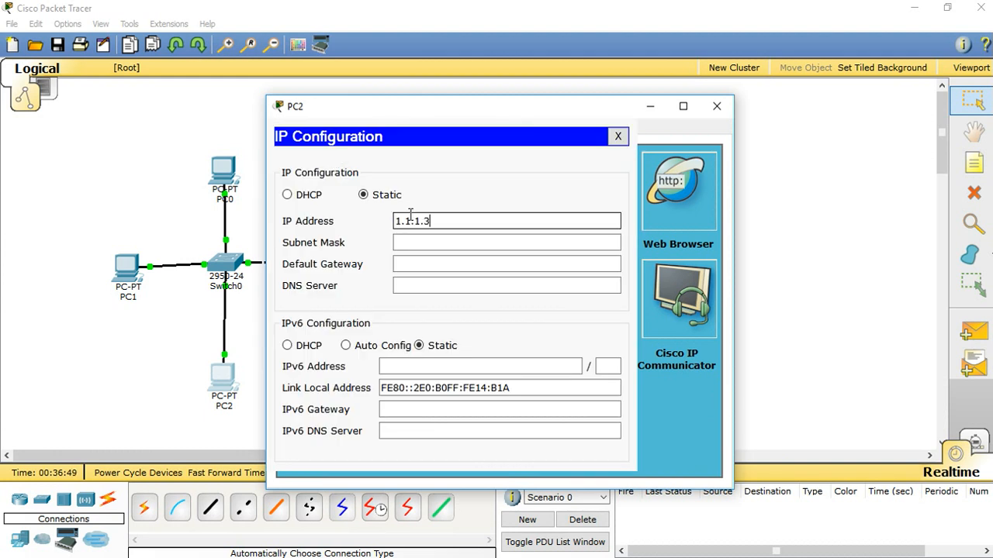
pyautogui.press('Tab')
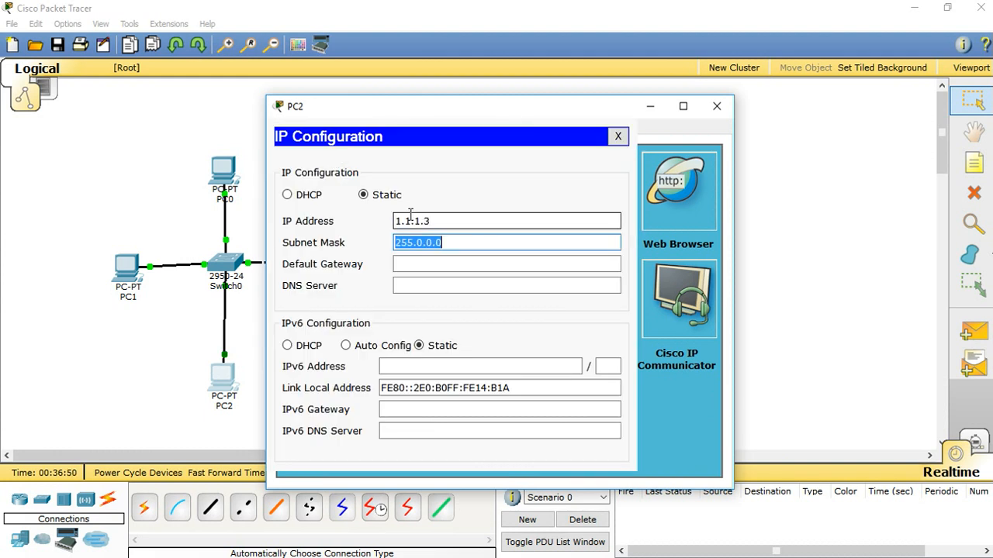
pyautogui.click(727, 107)
# Give PC3 the static IP address 1.1.1.4 with the default subnet mask 255.0.0.0
pyautogui.click(396, 180)
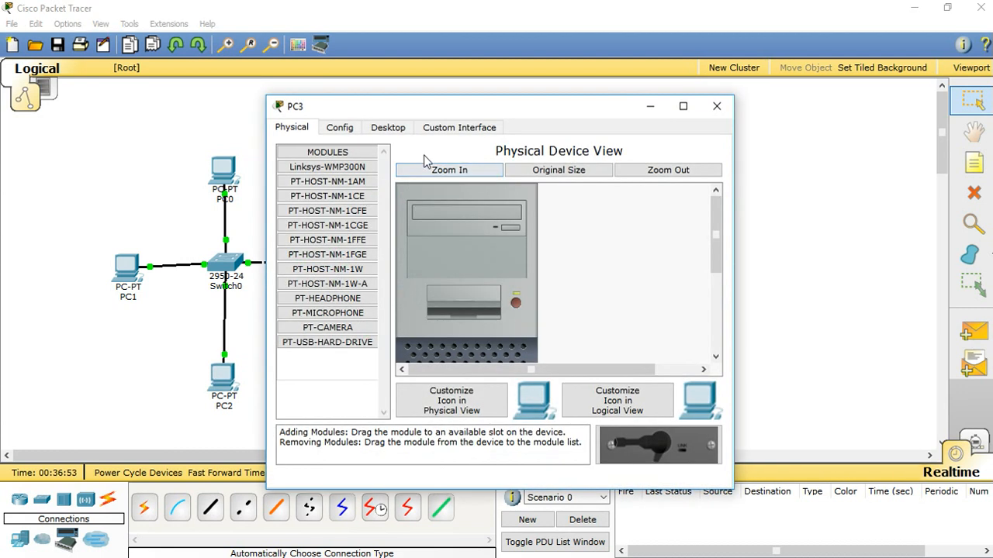
pyautogui.click(395, 132)
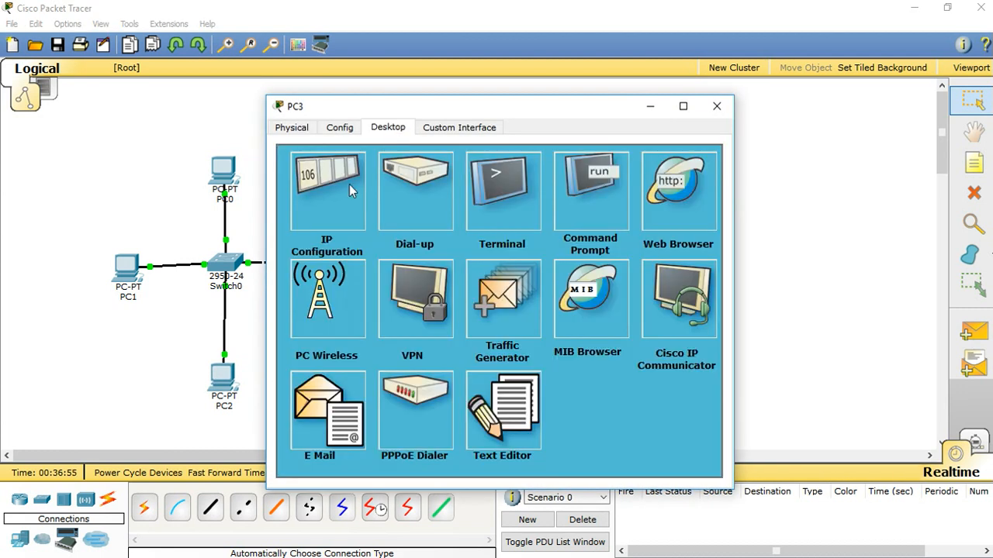
pyautogui.click(328, 183)
pyautogui.click(432, 222)
pyautogui.write('1.1.1.24')
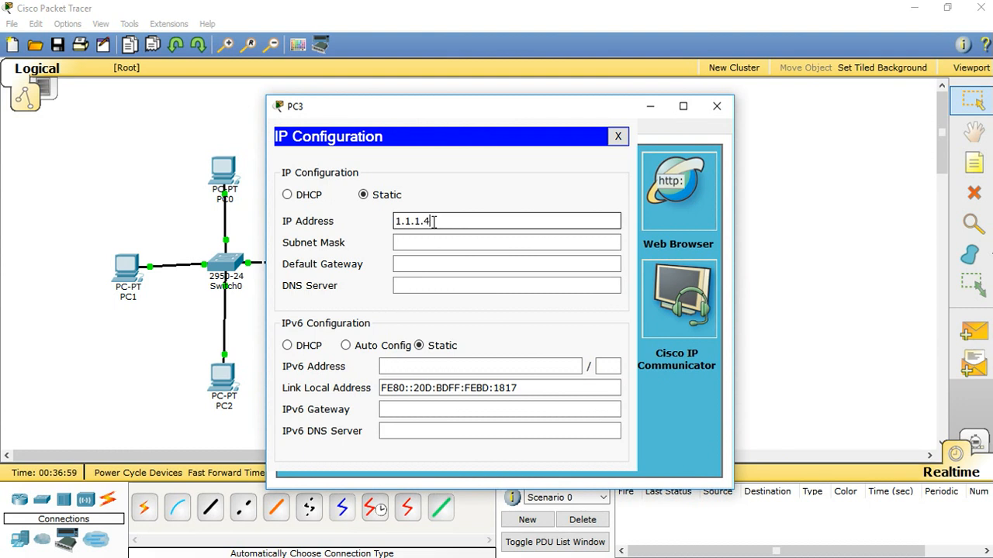
pyautogui.press('Tab')
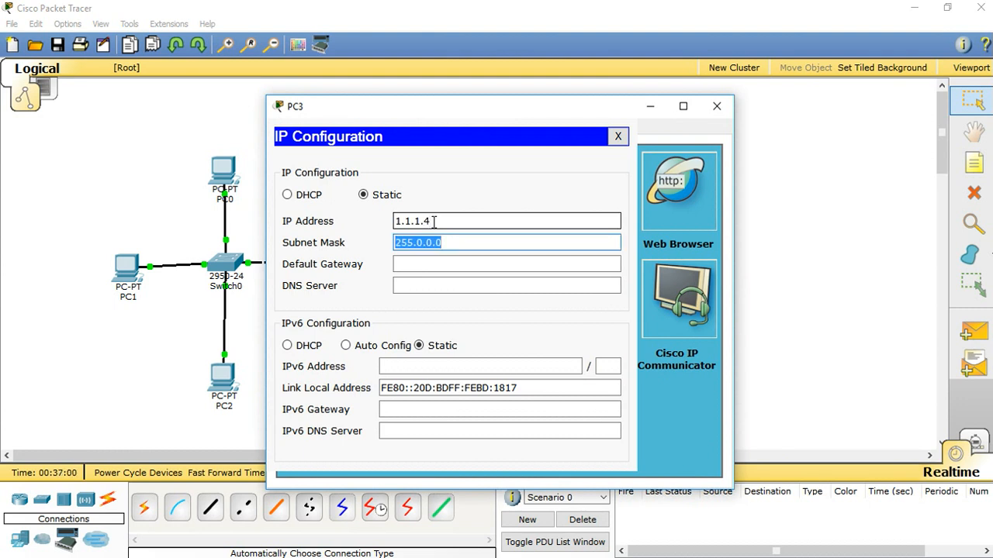
pyautogui.click(717, 107)
# Give PC4 the static IP address 1.1.1.5 with the default subnet mask 255.0.0.0
pyautogui.click(423, 287)
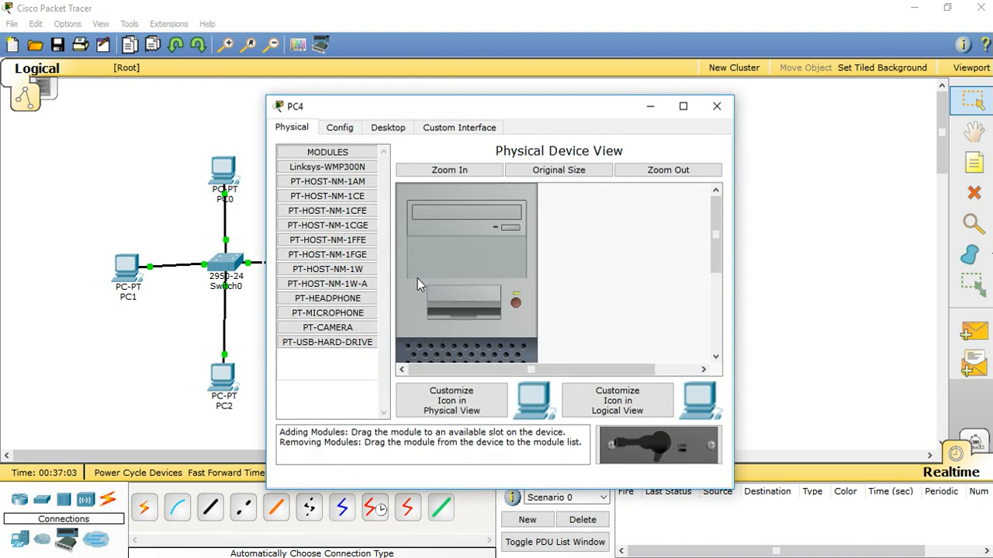
pyautogui.click(374, 128)
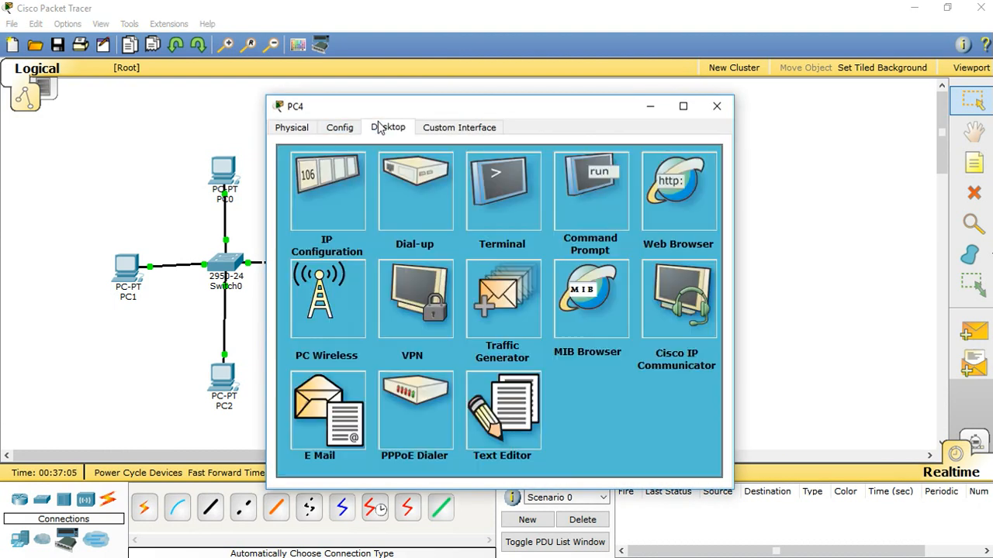
pyautogui.click(326, 178)
pyautogui.click(419, 217)
pyautogui.write('1.1.1.2')
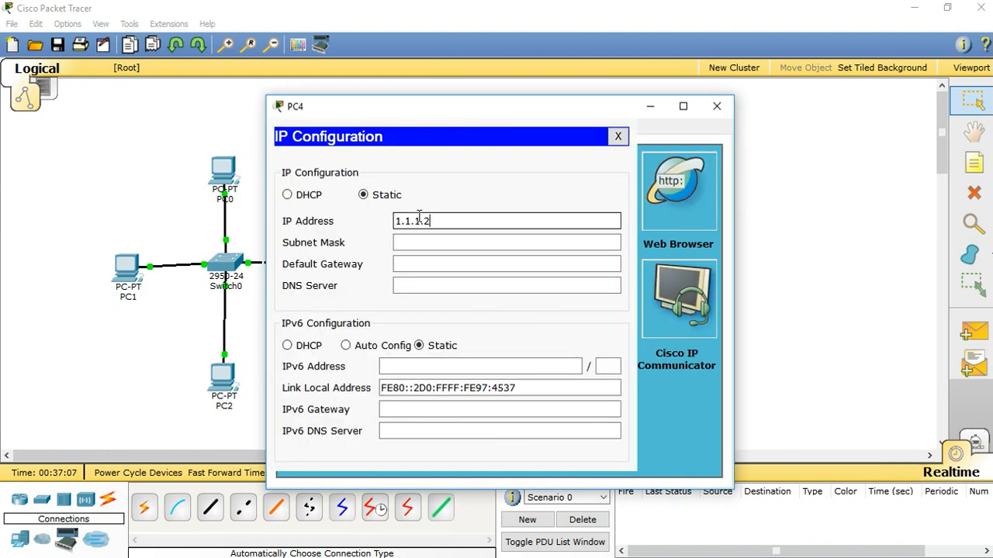
pyautogui.press('BackSpace')
pyautogui.write('5')
pyautogui.press('Tab')
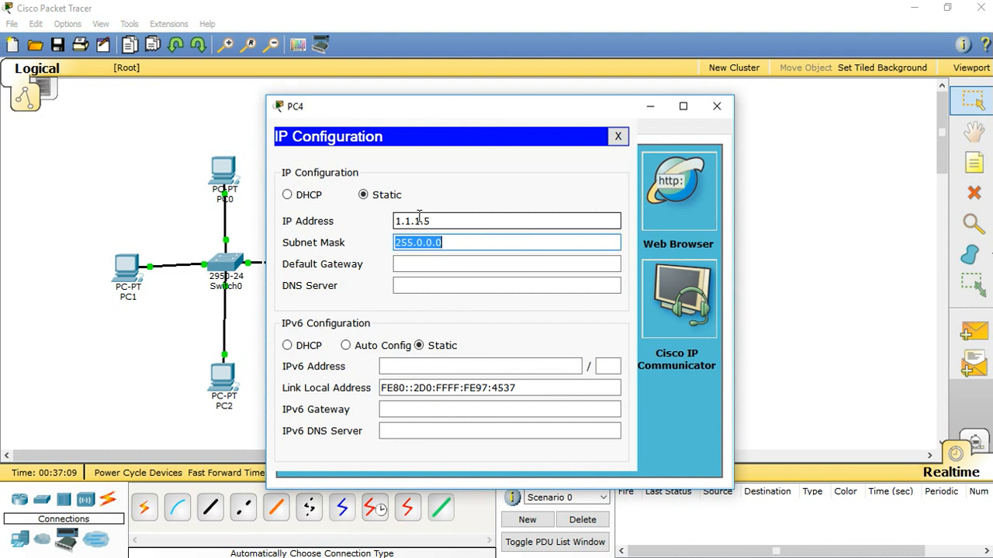
pyautogui.click(716, 107)
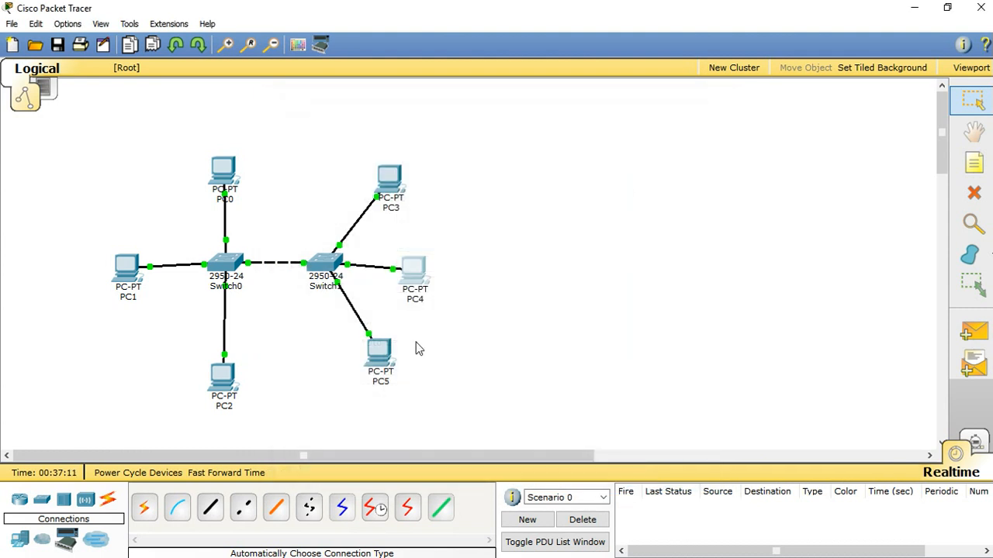
# Give PC5 the static IP address 1.1.1.7 with the default subnet mask 255.0.0.0
pyautogui.click(393, 355)
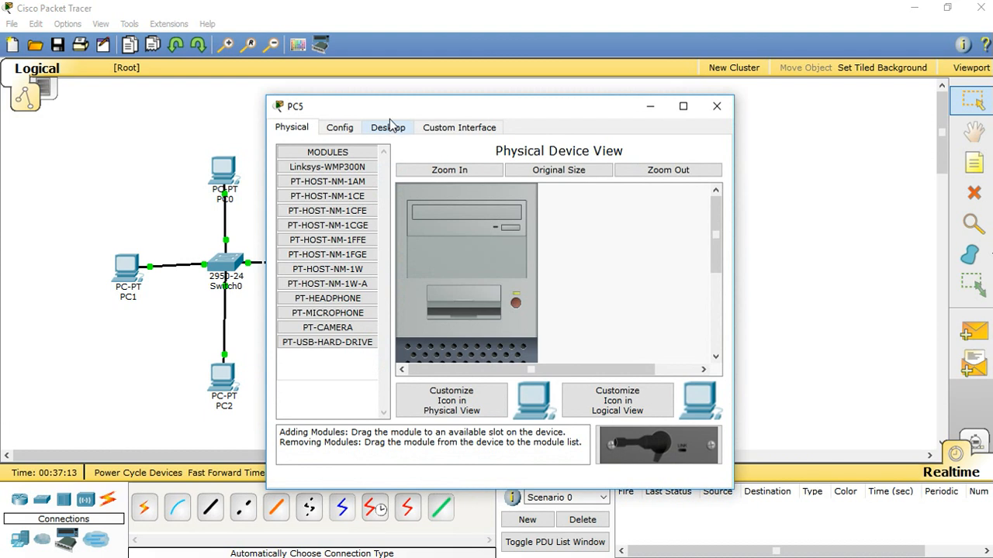
pyautogui.click(390, 128)
pyautogui.click(339, 179)
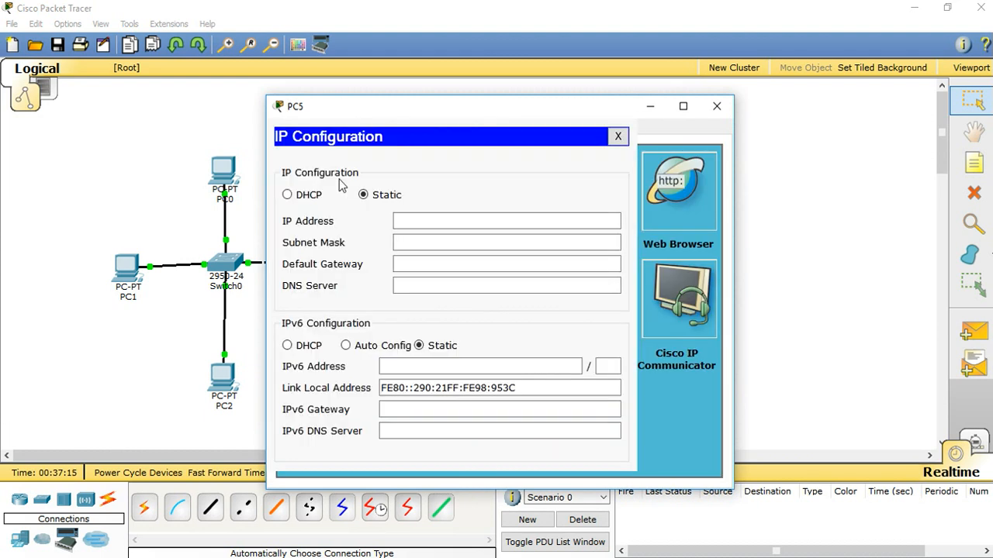
pyautogui.write('1.1.1.2')
pyautogui.press('BackSpace')
pyautogui.write('7')
pyautogui.press('Tab')
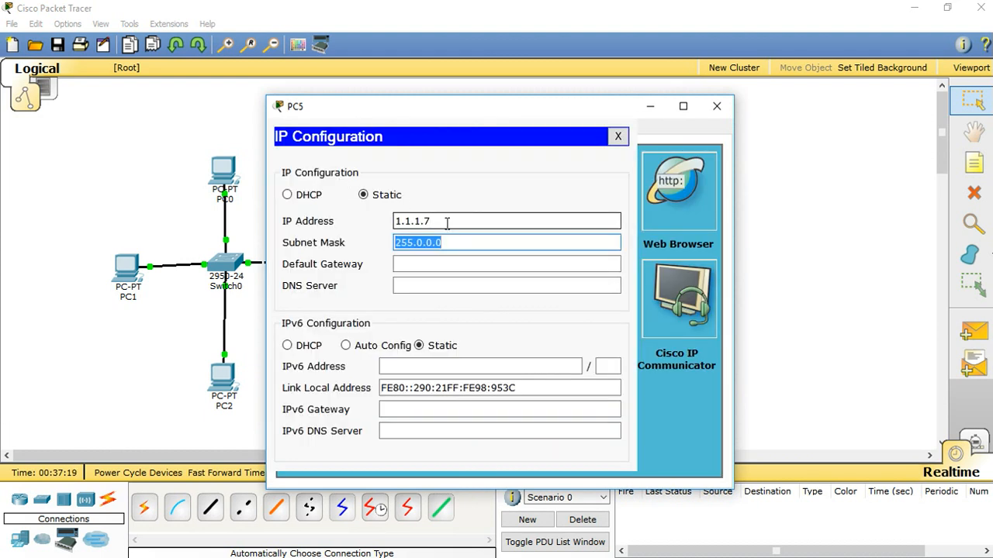
pyautogui.click(717, 106)
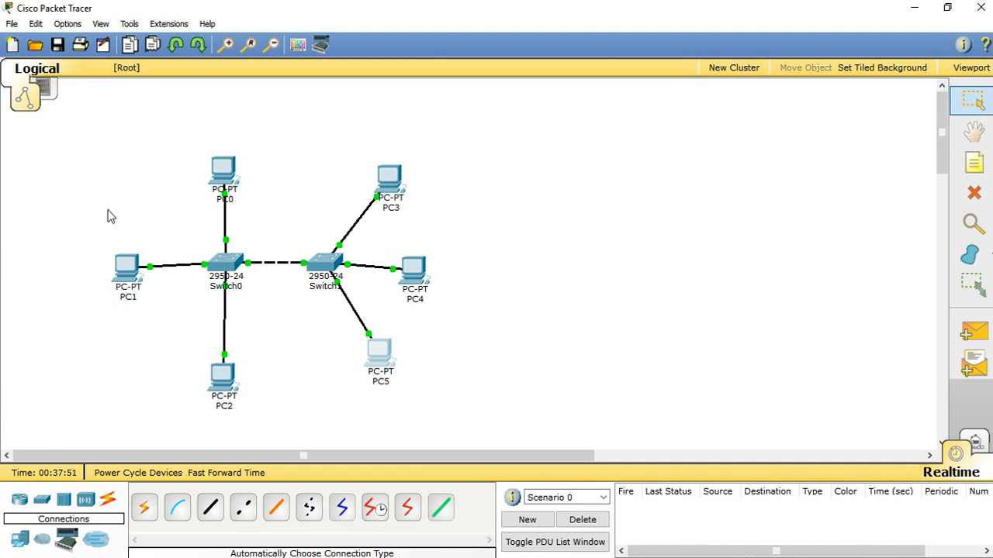
# Test a simple PDU from PC1 to PC4 with auto capture in Simulation mode, and delete the scenario's packet
pyautogui.click(978, 442)
pyautogui.click(974, 332)
pyautogui.click(129, 268)
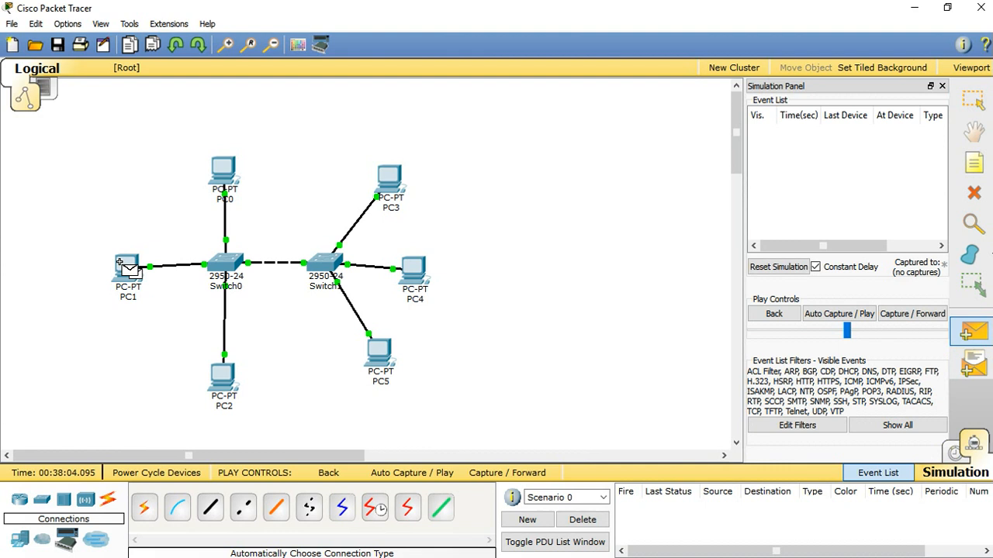
pyautogui.click(411, 272)
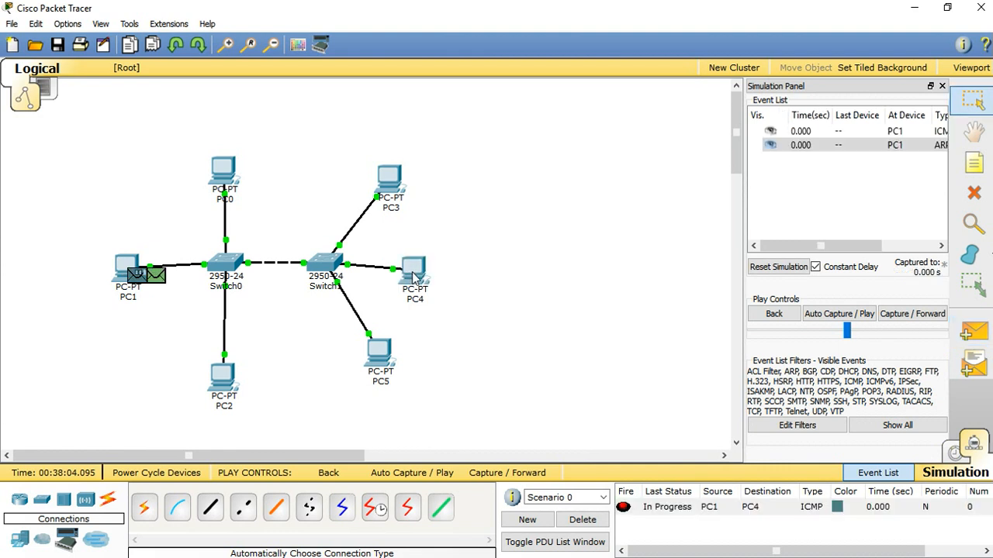
pyautogui.click(839, 314)
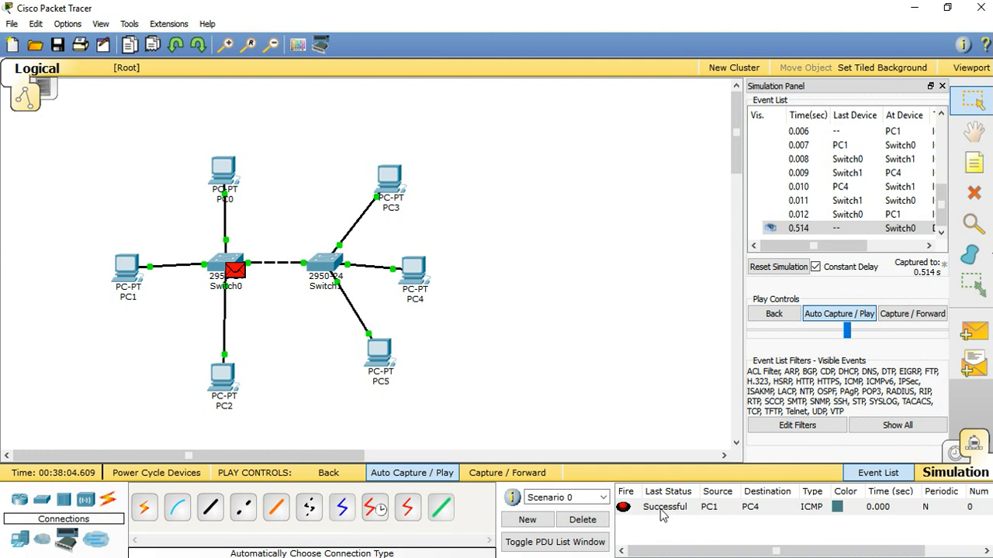
pyautogui.click(663, 515)
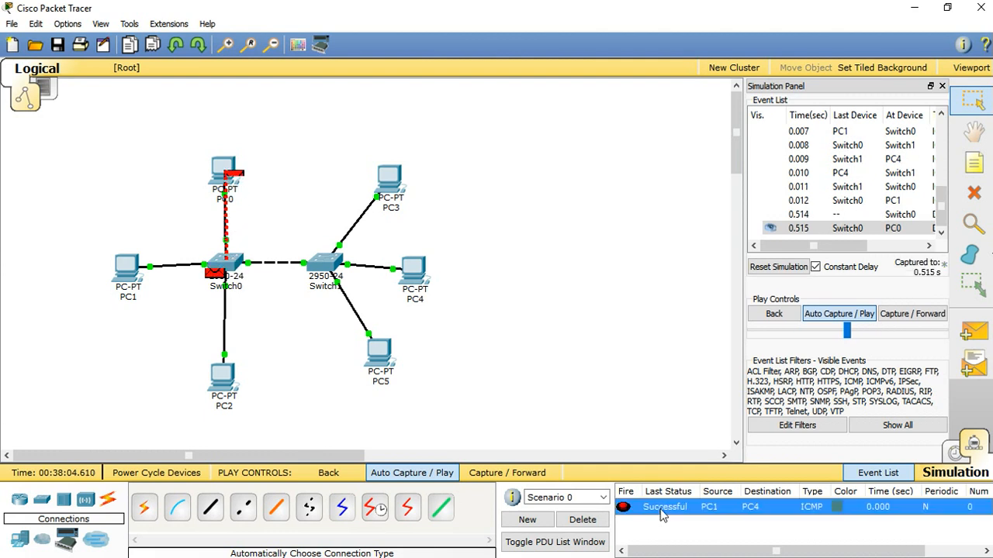
pyautogui.click(582, 521)
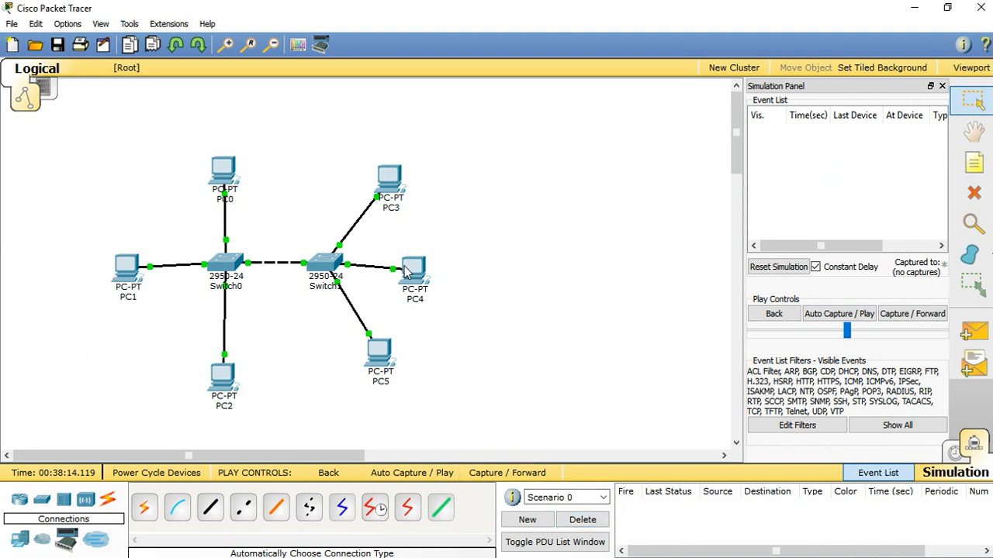
# Test a simple PDU from PC3 to PC0 with auto capture, and delete the scenario's packet
pyautogui.click(974, 332)
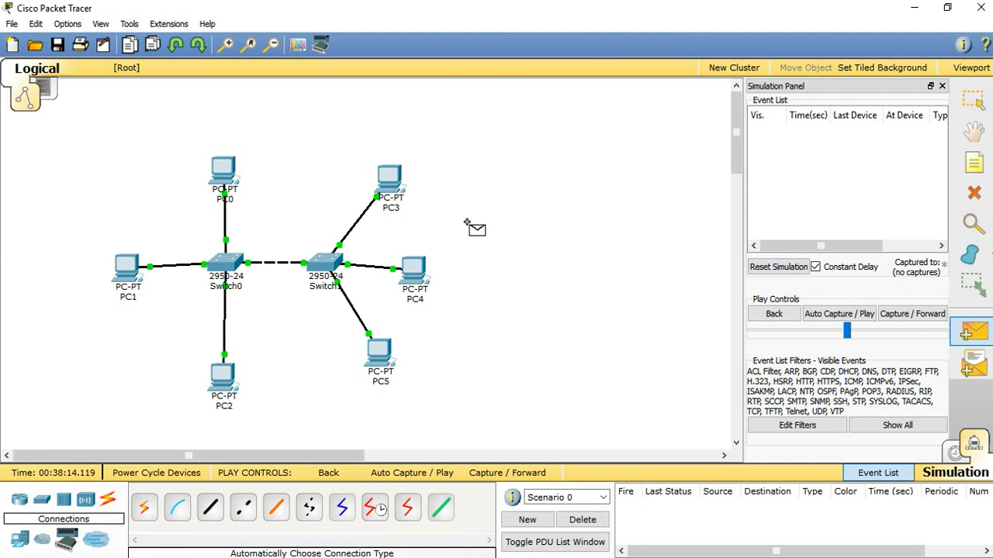
pyautogui.click(394, 178)
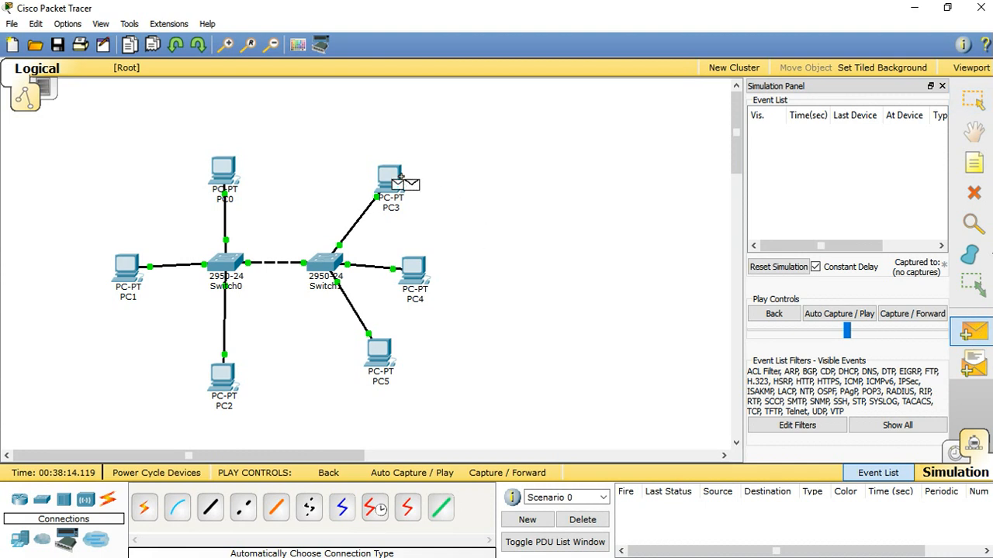
pyautogui.click(224, 166)
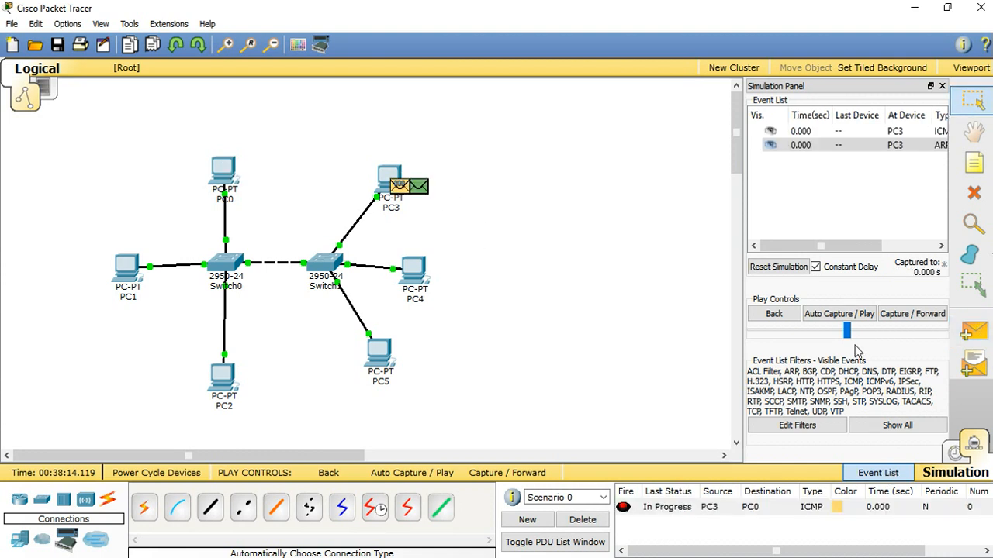
pyautogui.click(838, 315)
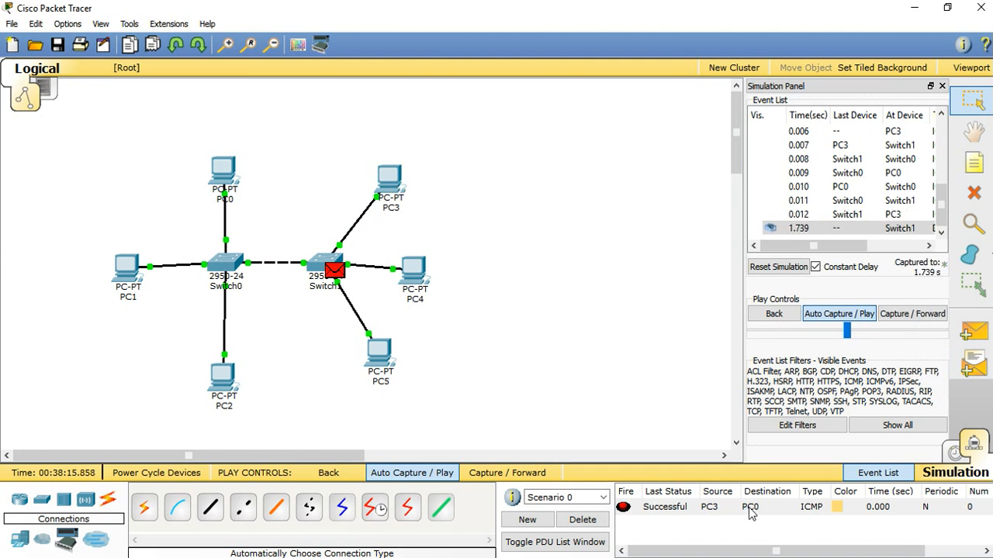
pyautogui.click(581, 526)
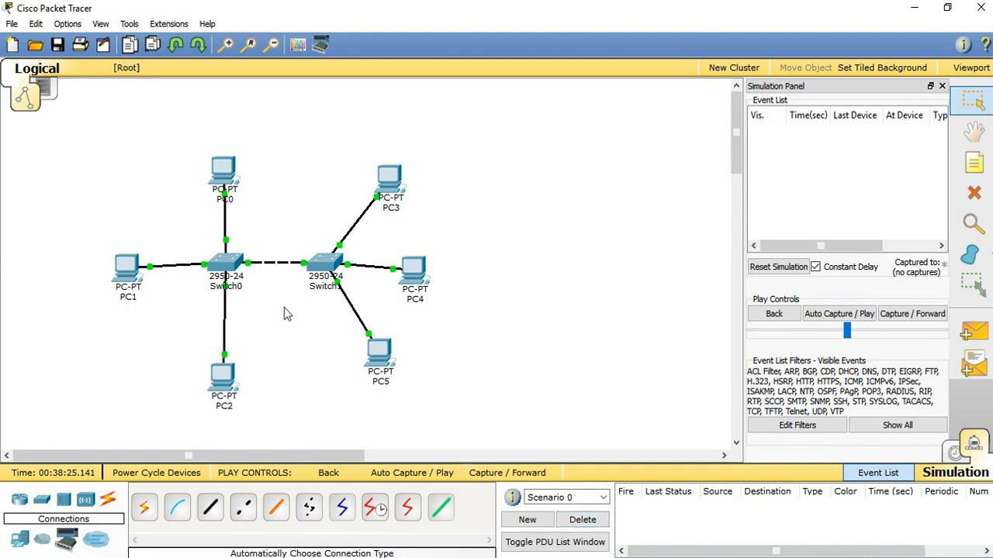
# Start a ping to 1.1.1.5 from PC1's Command Prompt
pyautogui.click(124, 268)
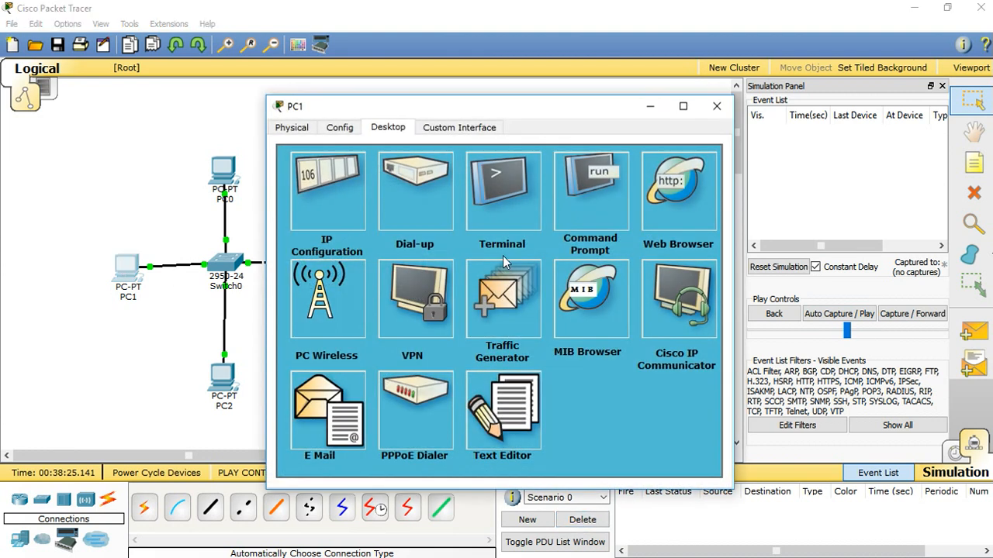
pyautogui.click(595, 207)
pyautogui.write('ping 1.1.1.5')
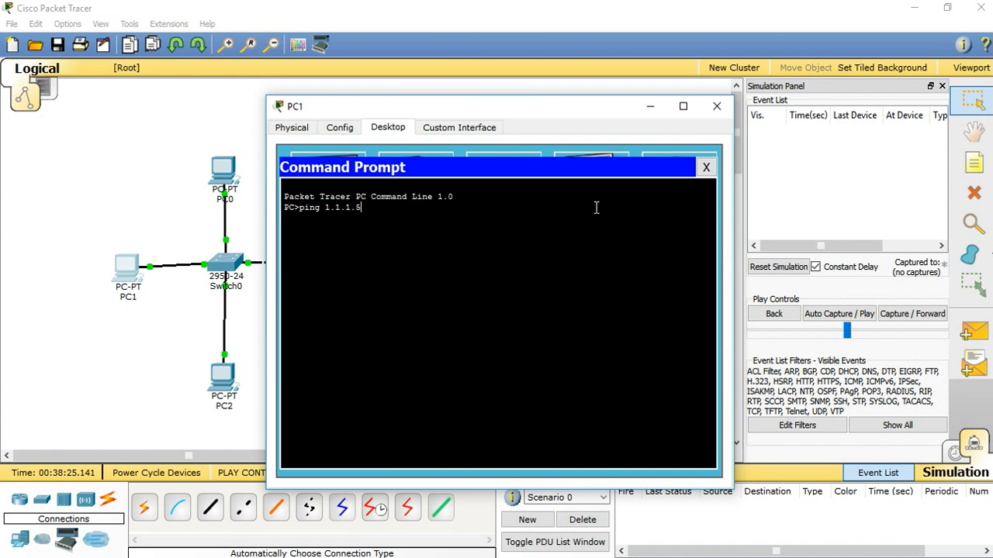
pyautogui.press('Return')
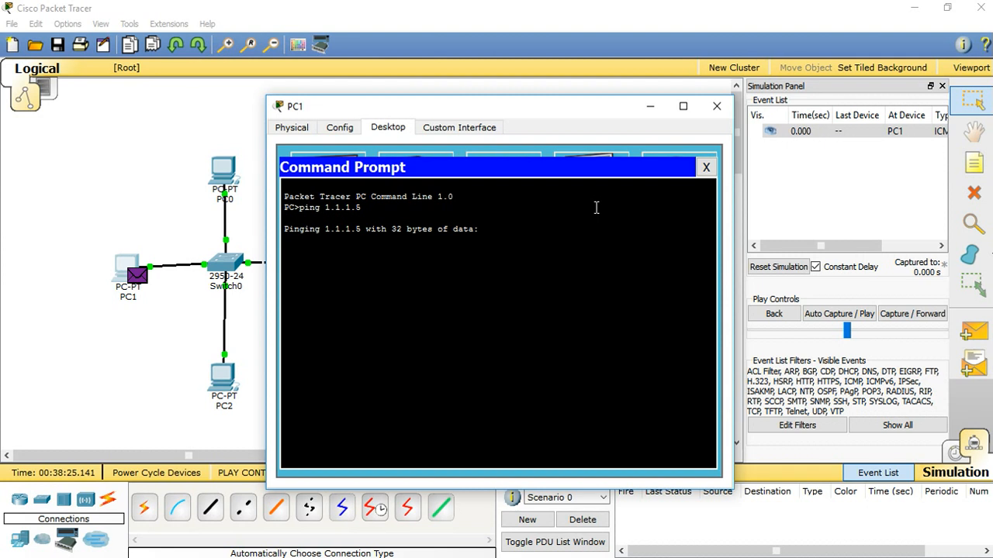
# Switch to Realtime mode to let PC1's ping complete, and close the PC1 window
pyautogui.moveTo(483, 112); pyautogui.dragTo(670, 88)
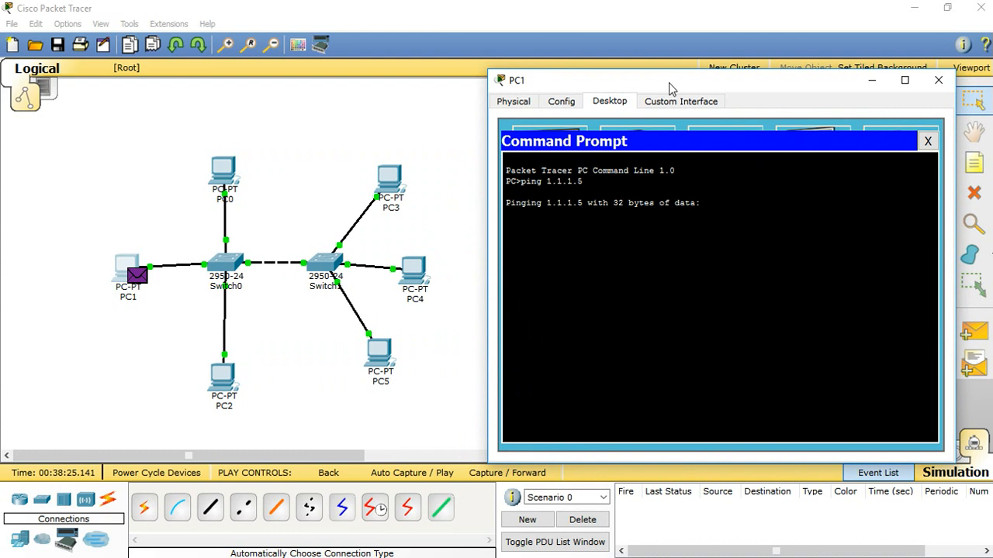
pyautogui.moveTo(671, 87); pyautogui.dragTo(562, 62)
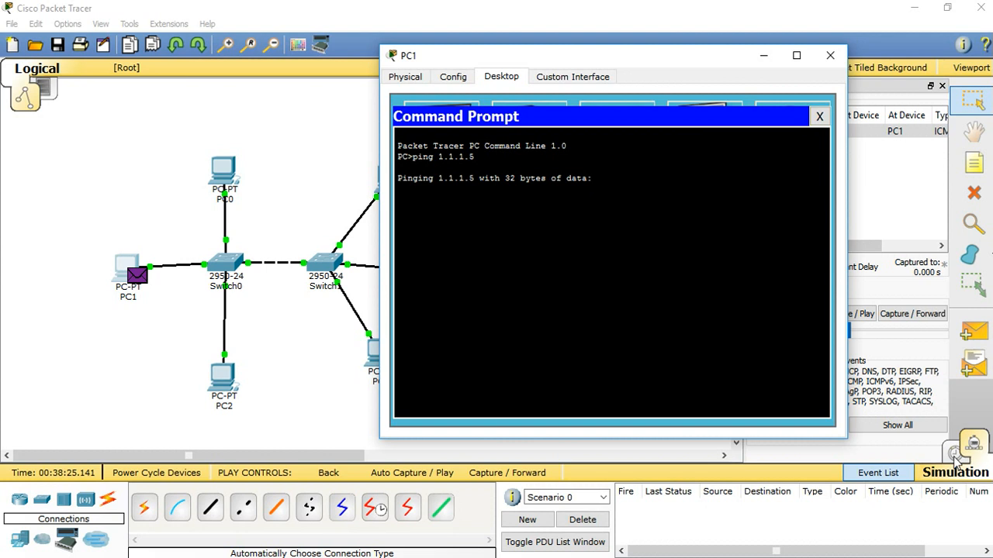
pyautogui.click(956, 457)
pyautogui.moveTo(811, 552)
pyautogui.click(846, 526)
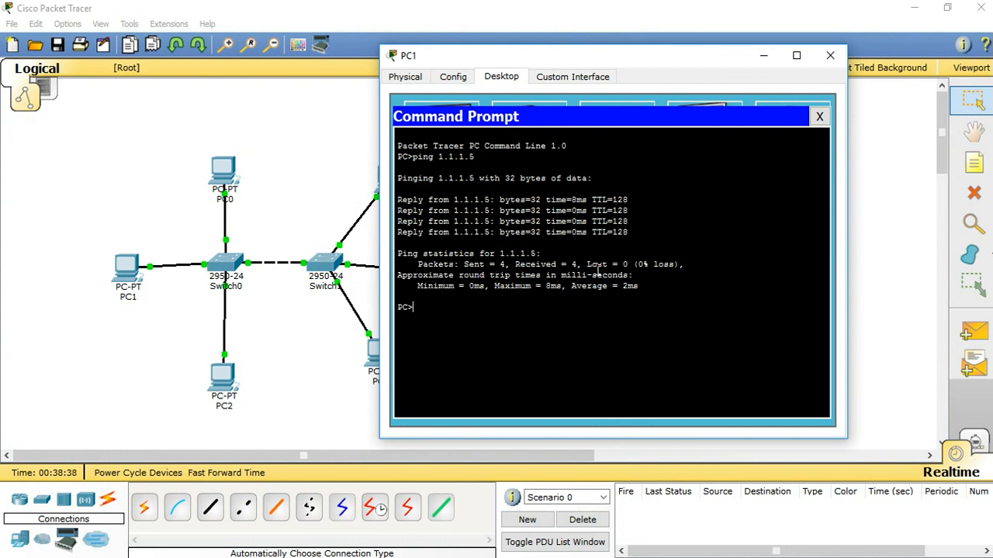
pyautogui.click(829, 55)
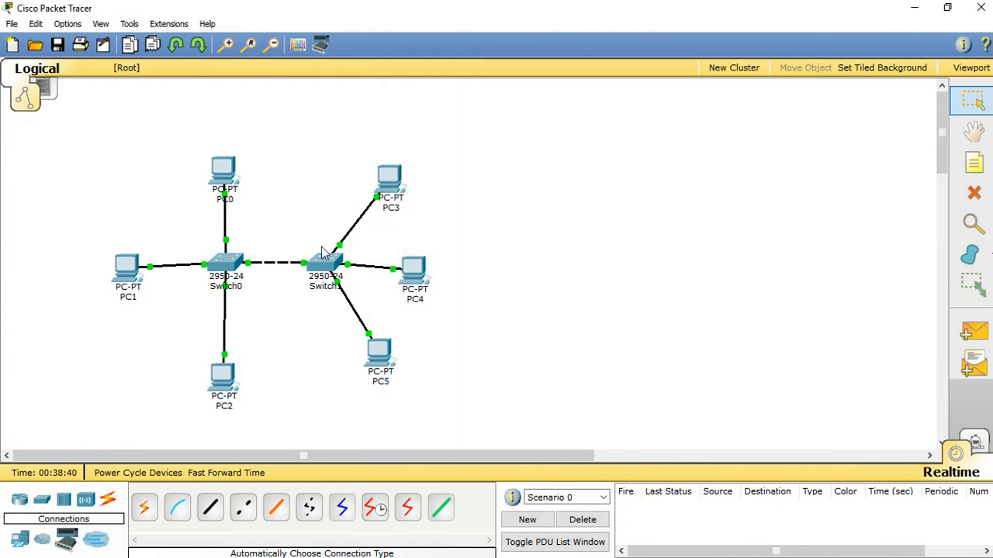
# Enter privileged mode in Switch0's command line with the enable command
pyautogui.click(244, 275)
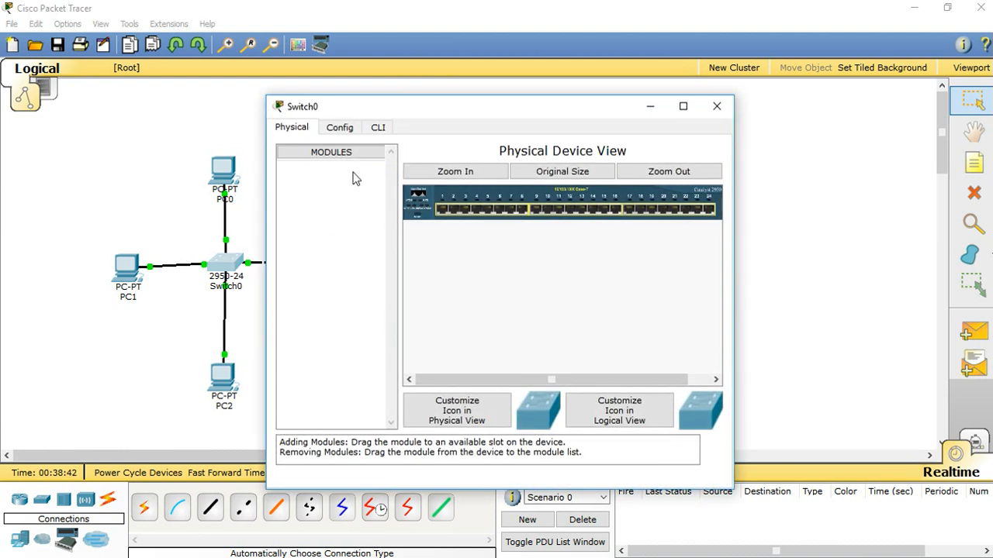
pyautogui.click(381, 128)
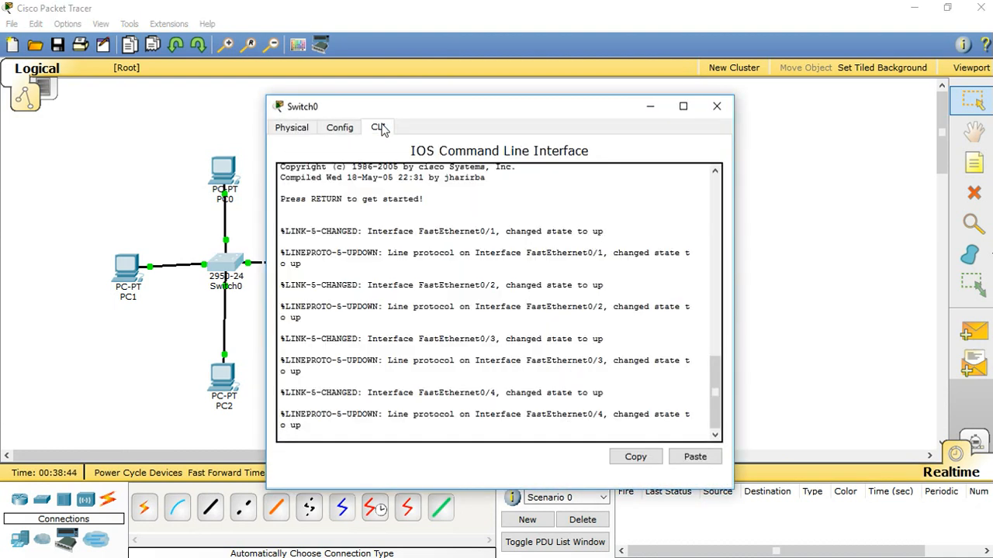
pyautogui.press('Return')
pyautogui.write('ena')
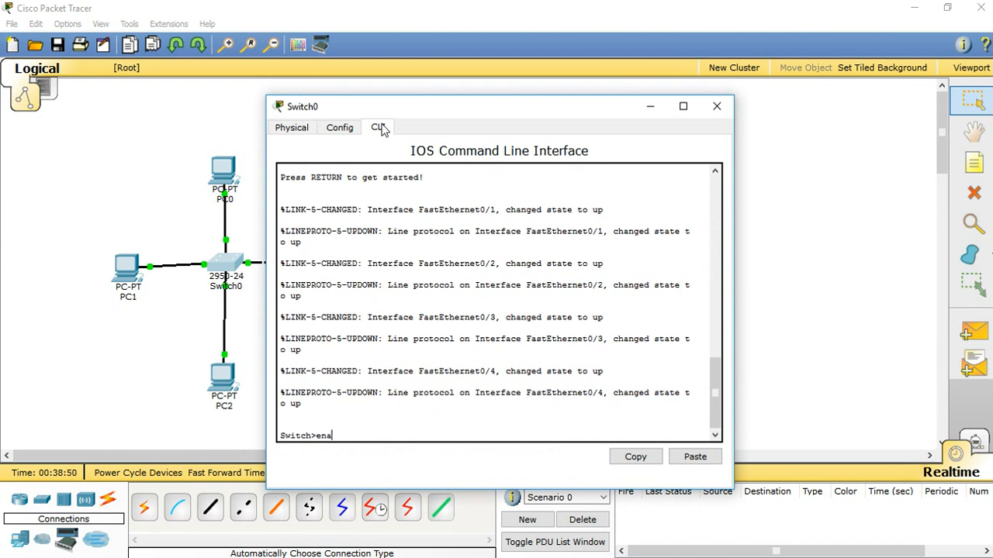
pyautogui.press('Tab')
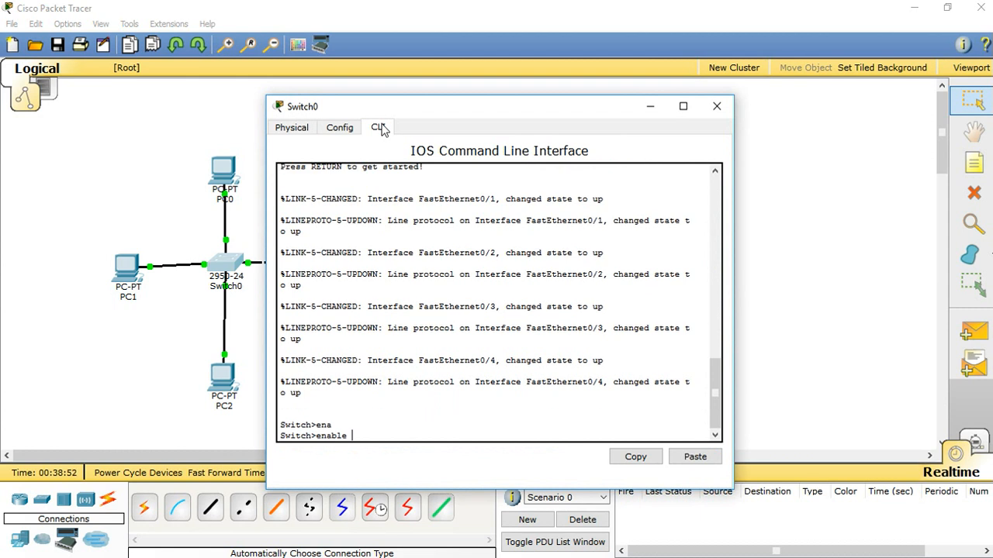
pyautogui.press('Return')
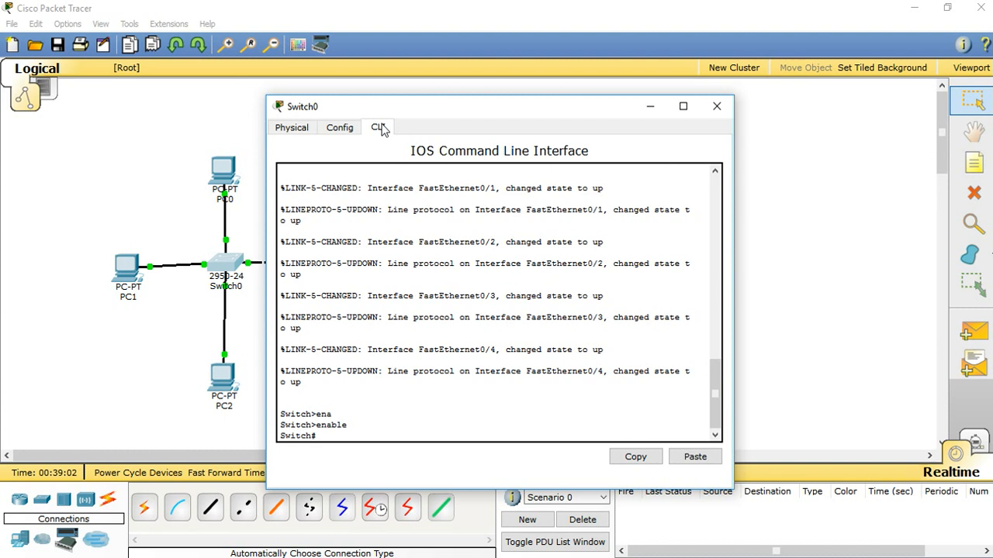
pyautogui.write('confi')
pyautogui.press('BackSpace')
pyautogui.press('BackSpace')
pyautogui.press('BackSpace')
pyautogui.press('BackSpace')
pyautogui.press('BackSpace')
# Display Switch0's MAC address table with the command show mac-address-table
pyautogui.write('sho')
pyautogui.press('Tab')
pyautogui.write('add')
pyautogui.press('Tab')
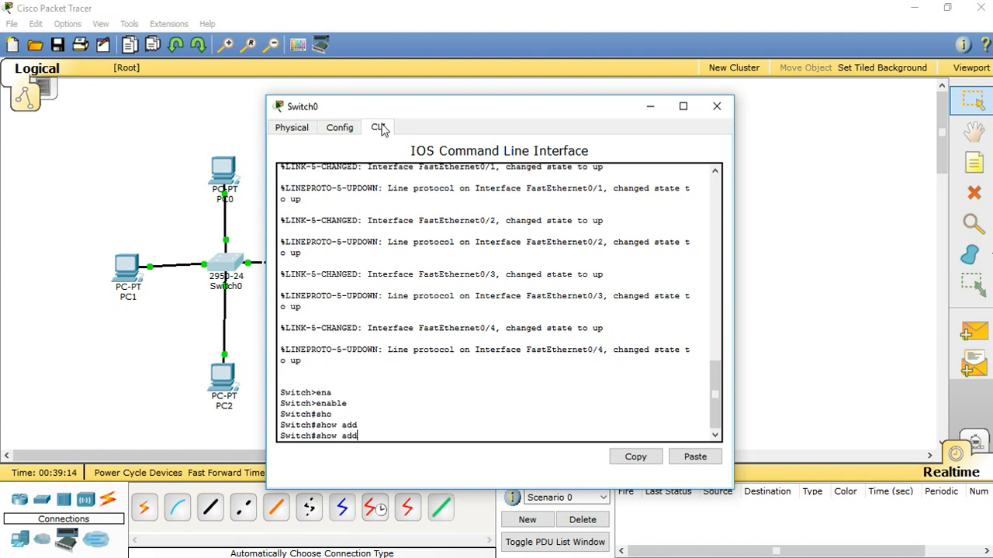
pyautogui.write('-')
pyautogui.press('Tab')
pyautogui.press('BackSpace')
pyautogui.press('BackSpace')
pyautogui.press('BackSpace')
pyautogui.press('BackSpace')
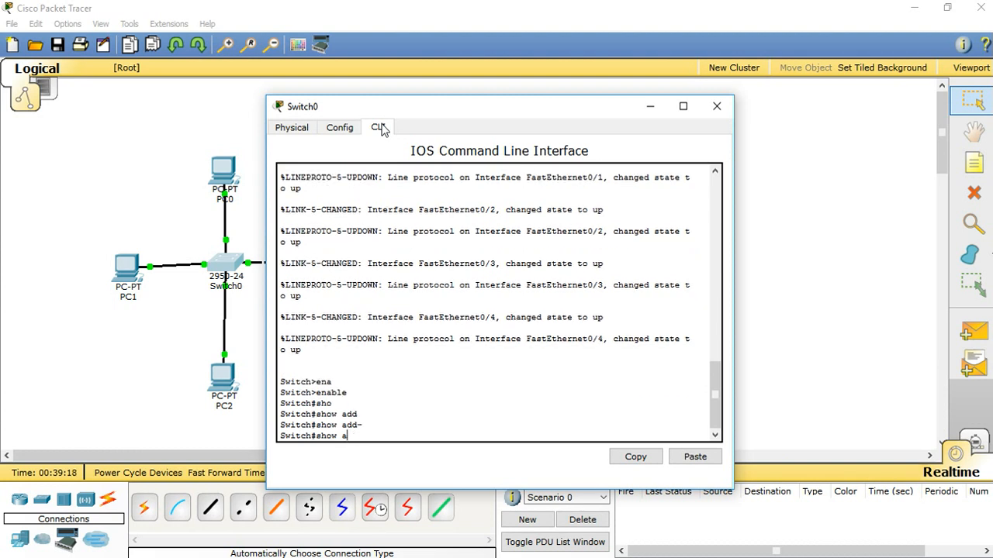
pyautogui.write('mac')
pyautogui.press('Tab')
pyautogui.write('-')
pyautogui.press('Tab')
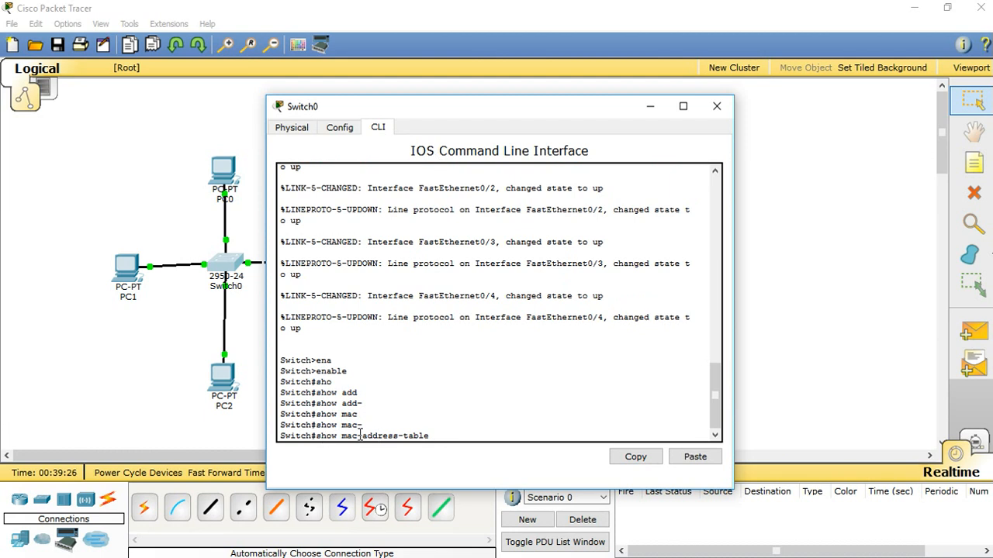
pyautogui.press('Return')
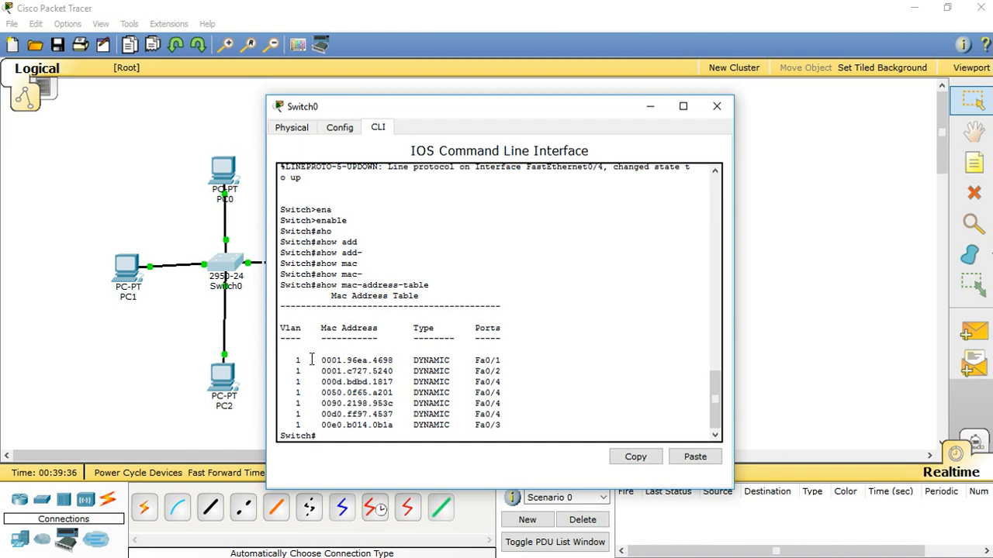
# Examine which port each MAC address is learned on in Switch0's table, alongside the network topology
pyautogui.moveTo(318, 360); pyautogui.dragTo(399, 357)
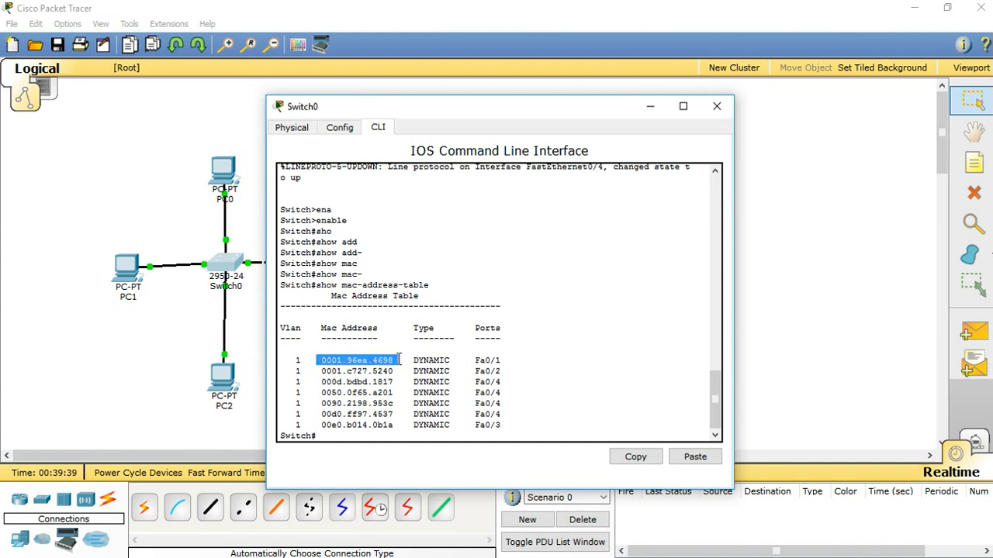
pyautogui.click(505, 372)
pyautogui.moveTo(504, 372); pyautogui.dragTo(463, 366)
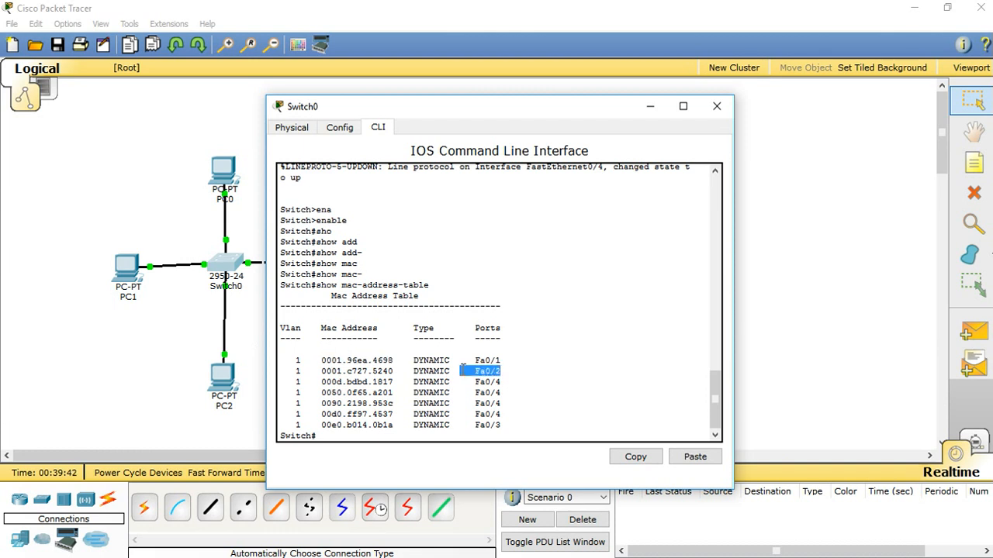
pyautogui.click(332, 370)
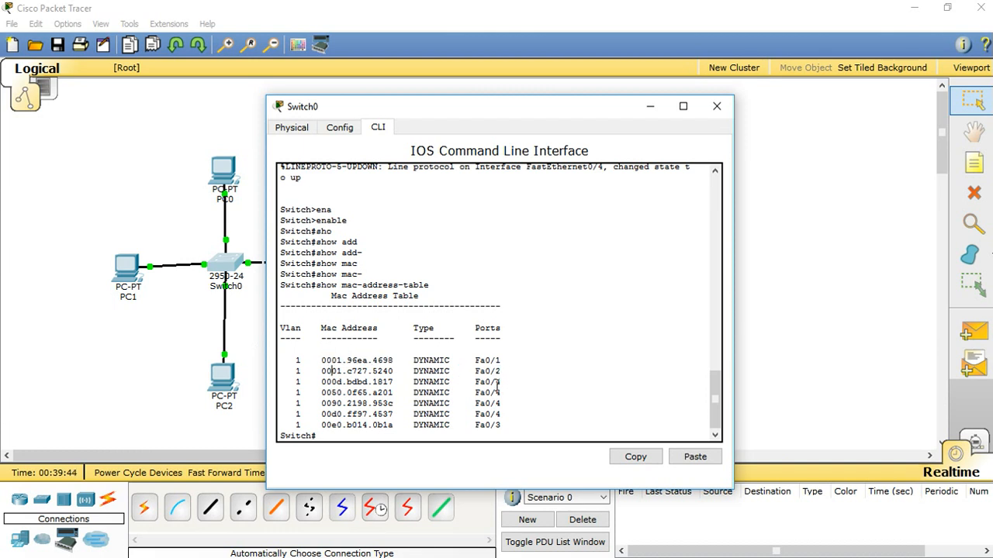
pyautogui.moveTo(501, 383); pyautogui.dragTo(478, 385)
pyautogui.moveTo(393, 381); pyautogui.dragTo(332, 381)
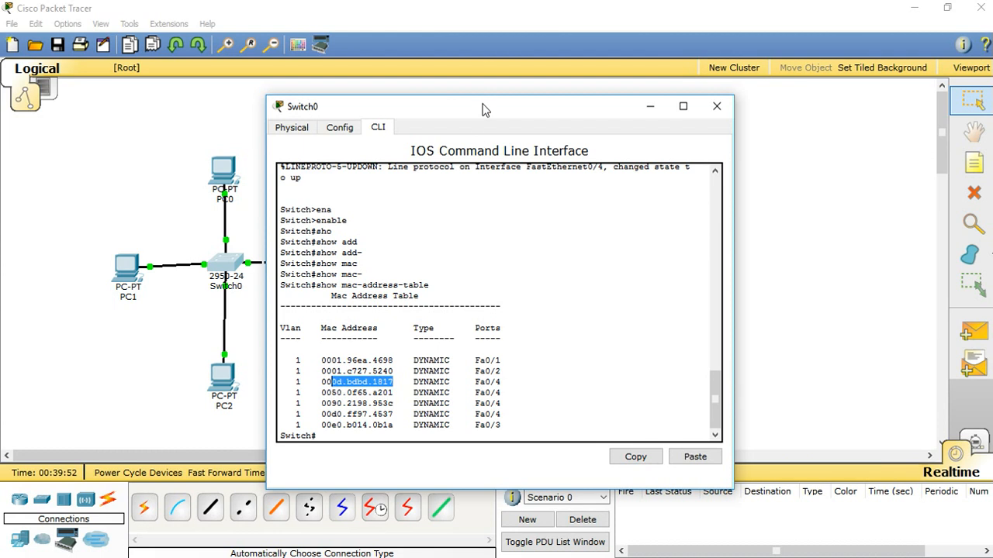
pyautogui.moveTo(482, 111); pyautogui.dragTo(633, 100)
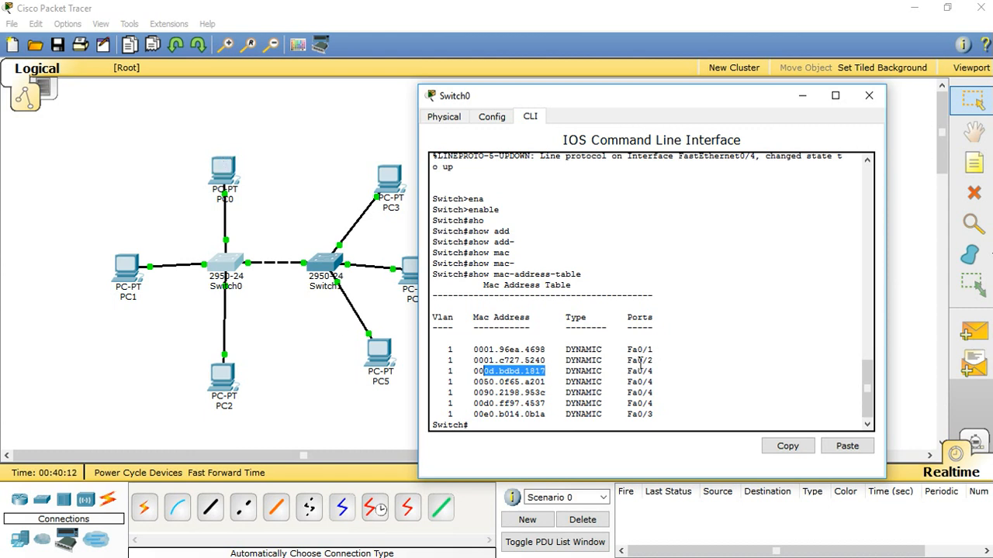
# Check the Fa0/4 entries in Switch0's MAC address table against Switch1's port details in the topology
pyautogui.click(655, 404)
pyautogui.moveTo(655, 404); pyautogui.dragTo(629, 371)
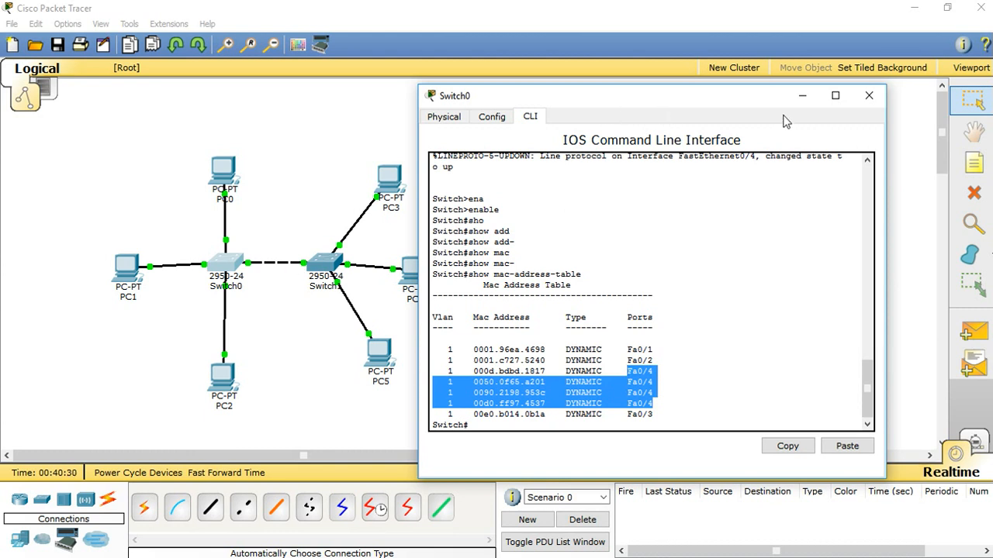
pyautogui.click(801, 95)
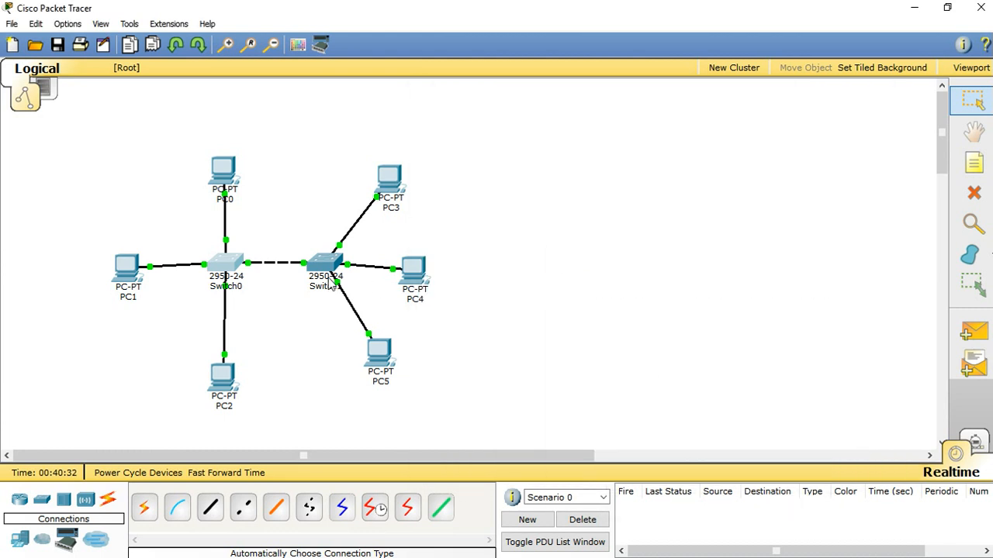
pyautogui.moveTo(335, 265)
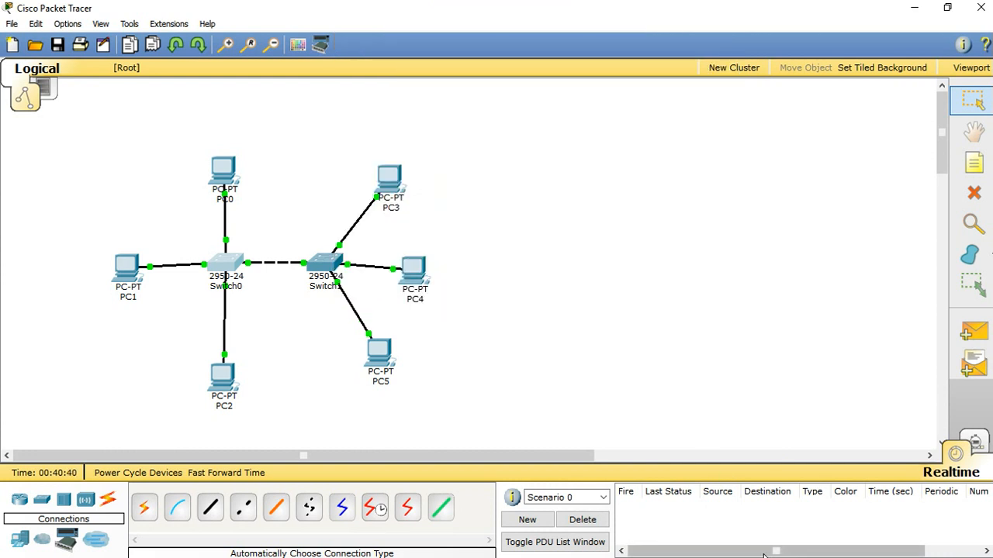
# Compare the MAC addresses 0050.0f65.a201 and 0090.2198.953c in Switch0's table with the port addresses of Switch1 and Switch0
pyautogui.moveTo(798, 557)
pyautogui.click(860, 518)
pyautogui.click(530, 408)
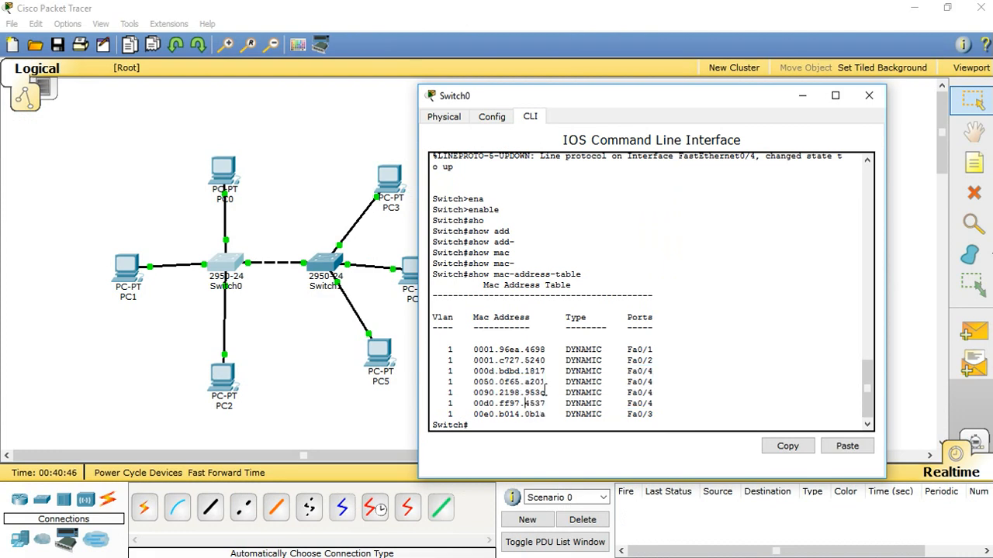
pyautogui.moveTo(546, 382); pyautogui.dragTo(526, 382)
pyautogui.click(546, 395)
pyautogui.moveTo(546, 394); pyautogui.dragTo(527, 398)
pyautogui.click(311, 319)
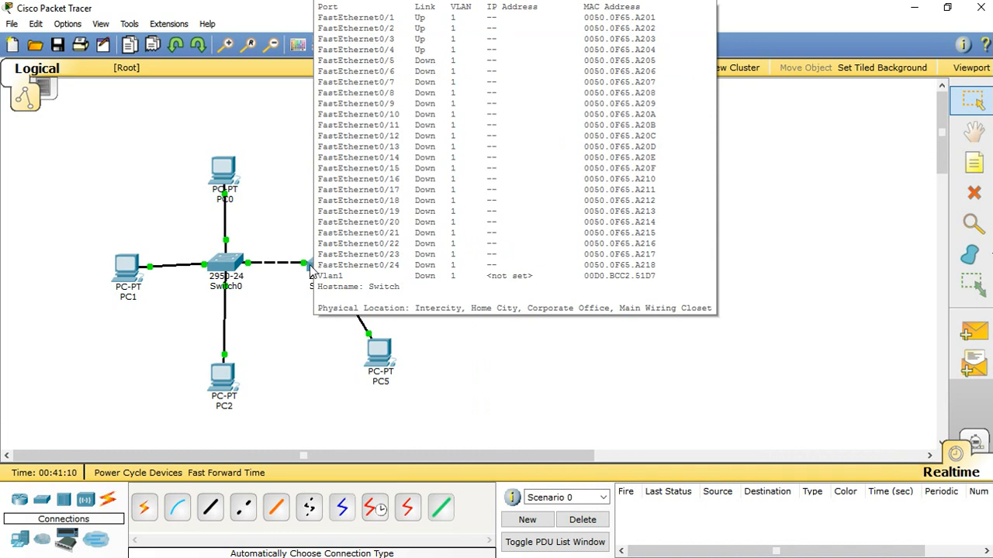
pyautogui.moveTo(235, 268)
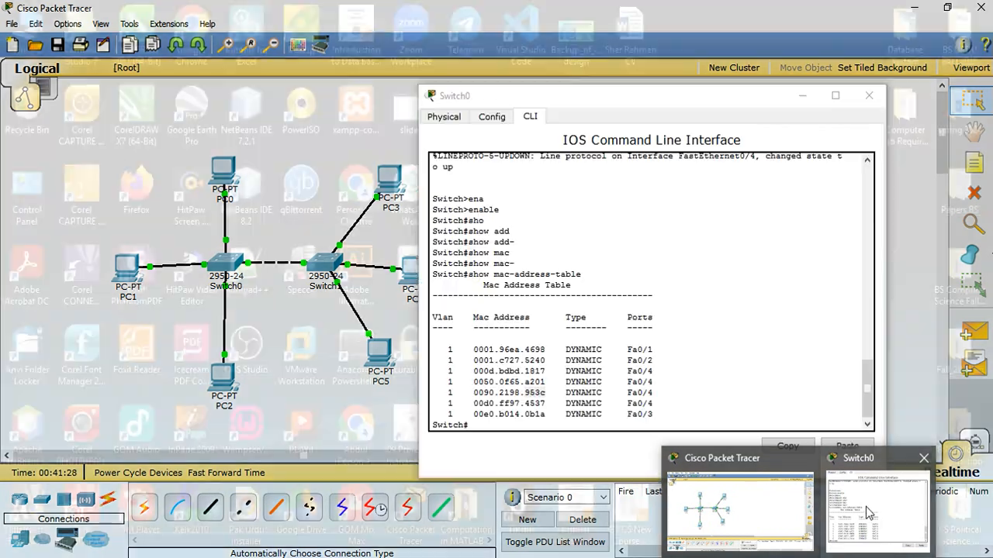
# Return to Switch0's MAC address table and compare its entries with the MAC addresses of PC0 and PC2
pyautogui.click(865, 507)
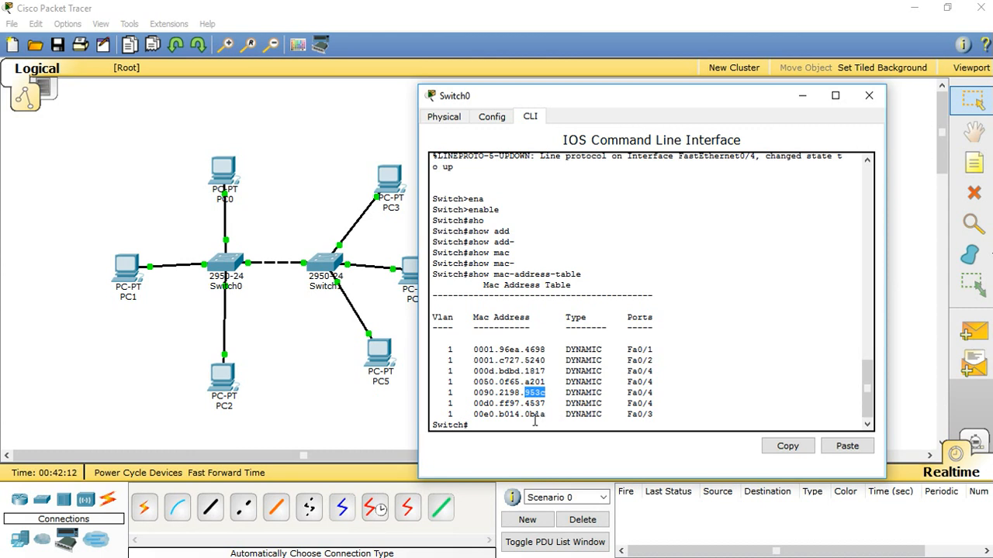
pyautogui.click(386, 395)
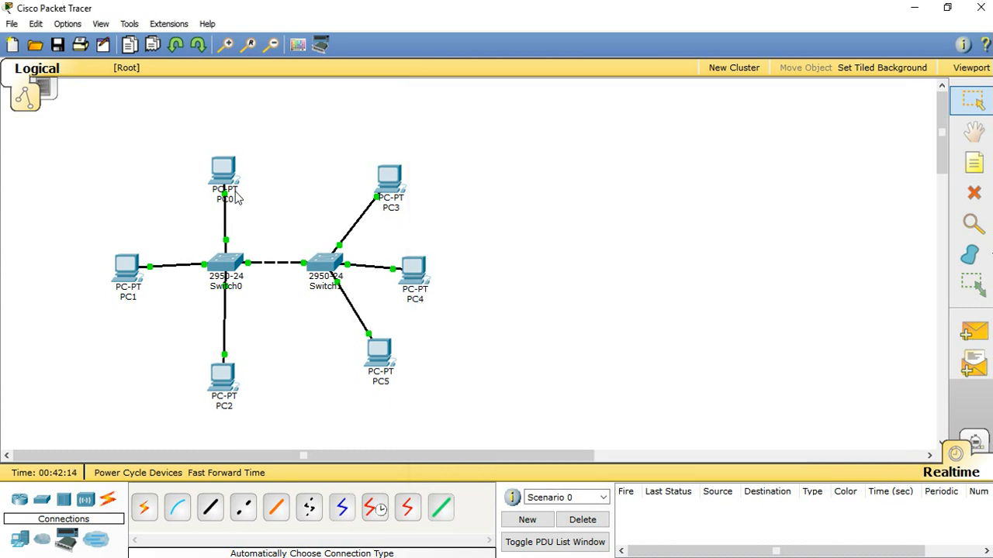
pyautogui.moveTo(227, 177)
pyautogui.moveTo(228, 378)
# Open Switch1's command line and enter privileged mode with the command ena
pyautogui.click(327, 262)
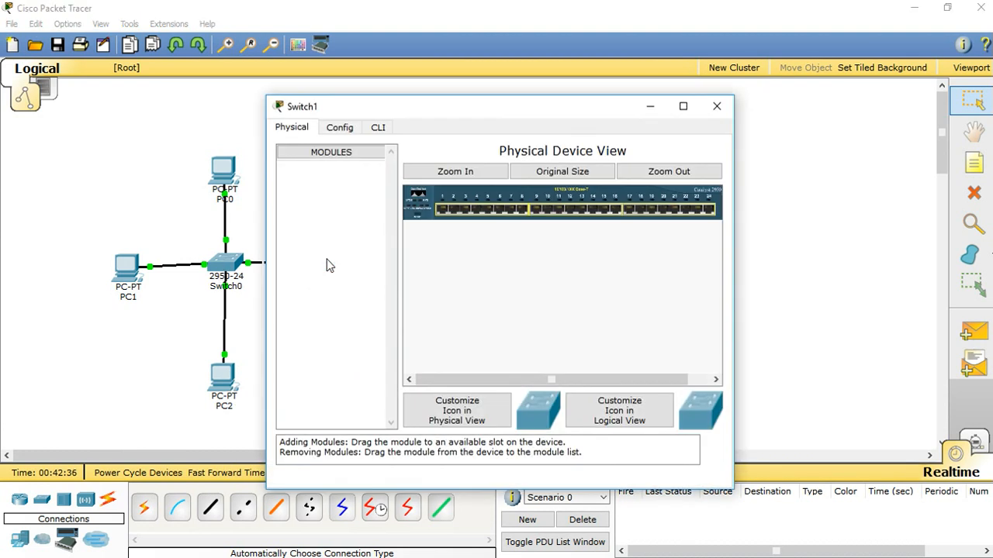
pyautogui.click(380, 128)
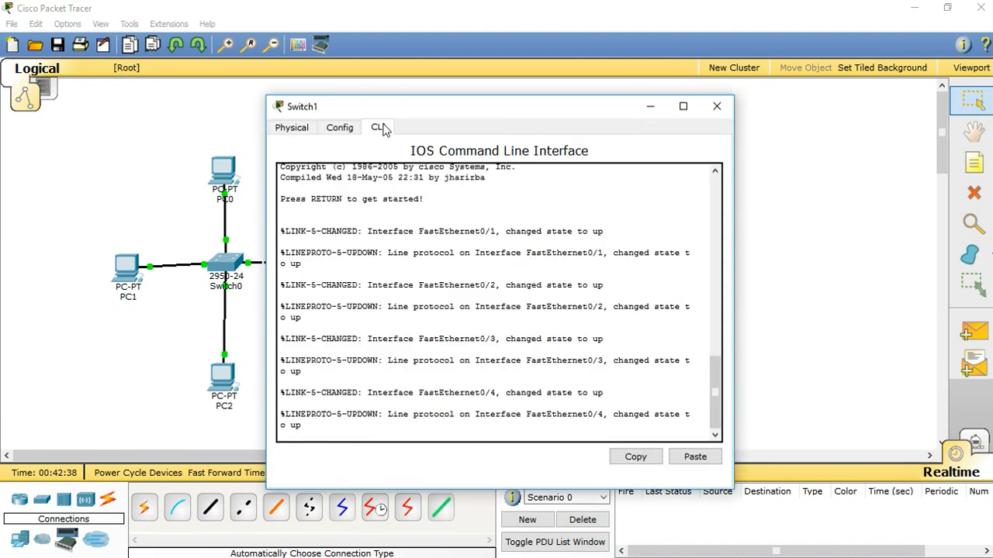
pyautogui.press('Return')
pyautogui.press('Return')
pyautogui.write('ena')
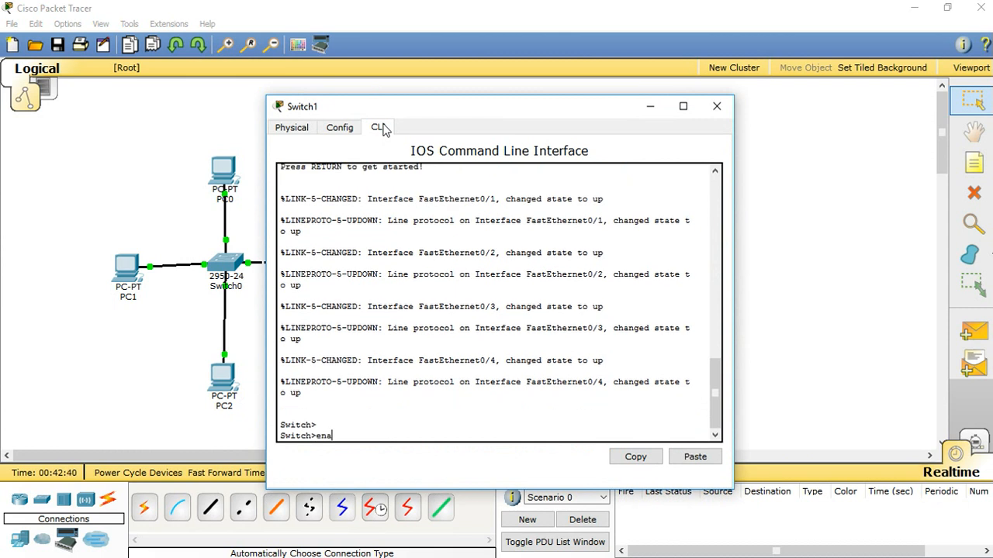
pyautogui.press('Return')
# Display Switch1's MAC address table with the command show mac-address-table
pyautogui.write('sho')
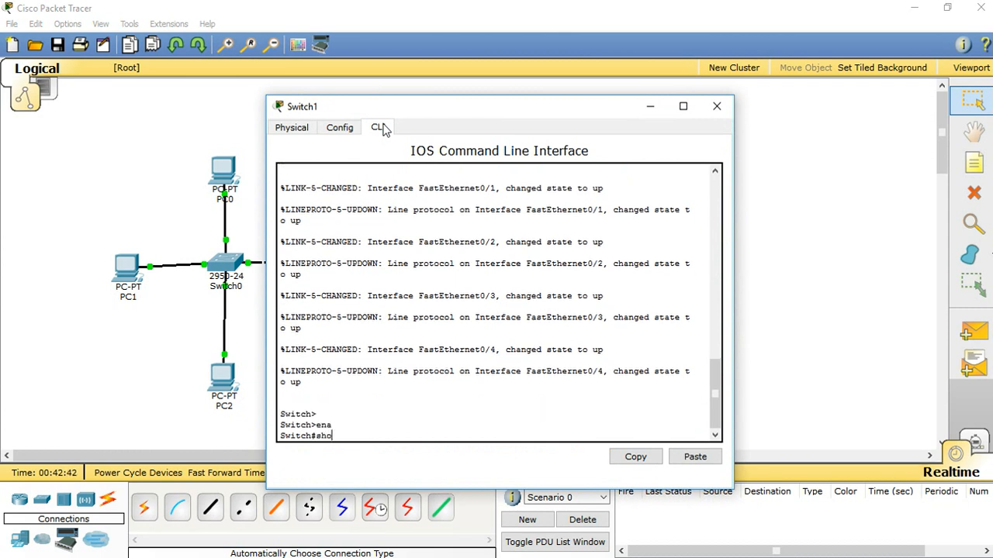
pyautogui.press('Tab')
pyautogui.write('ma')
pyautogui.write('p')
pyautogui.press('Tab')
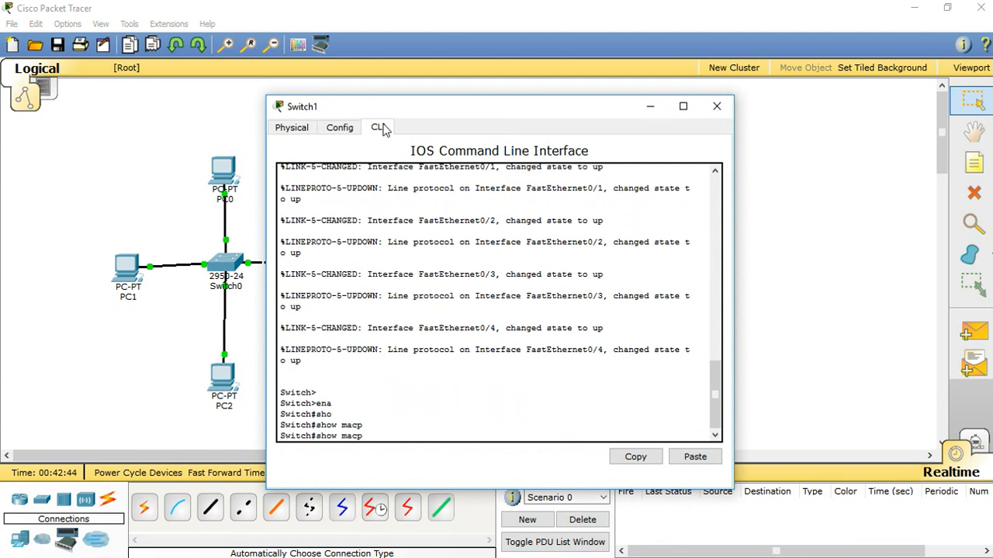
pyautogui.press('BackSpace')
pyautogui.write('-')
pyautogui.press('Tab')
pyautogui.press('Return')
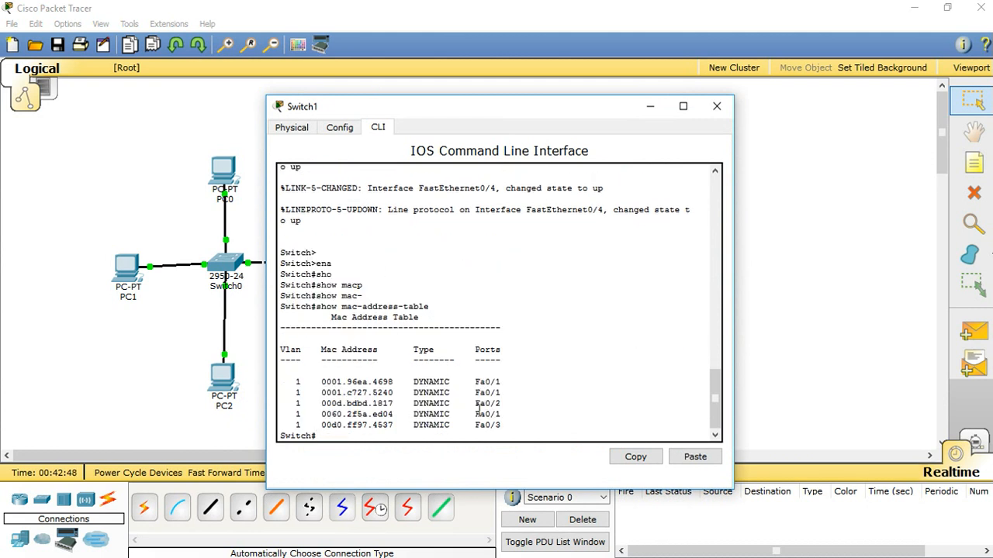
# Examine the ports and MAC addresses in Switch1's table, close its window, and check the MAC addresses of PC3 and PC4
pyautogui.moveTo(501, 382); pyautogui.dragTo(476, 426)
pyautogui.click(386, 415)
pyautogui.moveTo(388, 381); pyautogui.dragTo(339, 391)
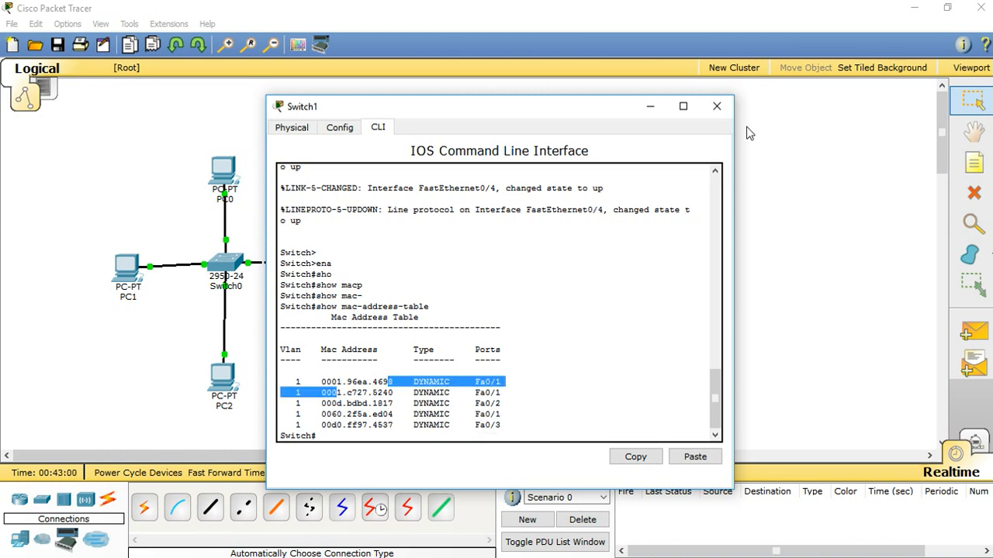
pyautogui.click(715, 107)
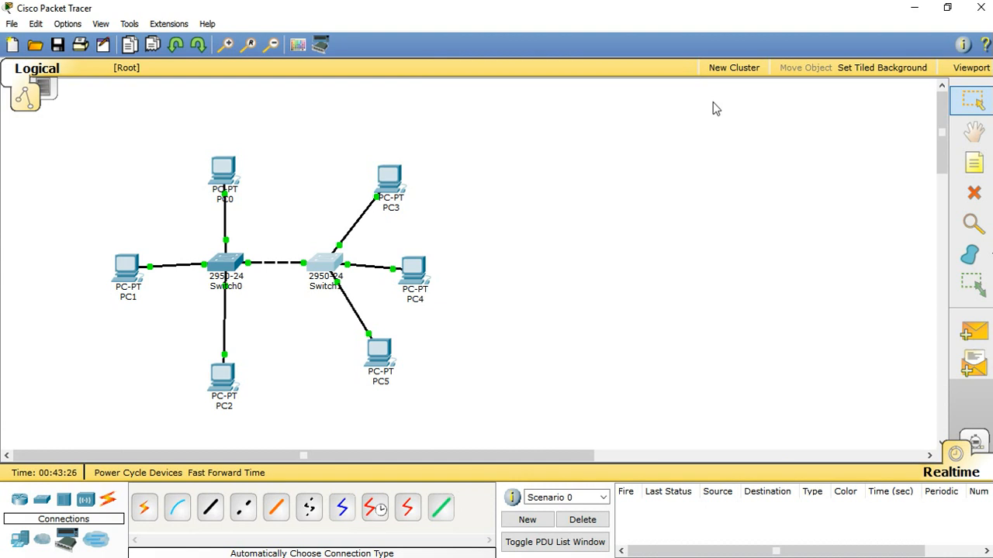
pyautogui.moveTo(381, 177)
pyautogui.moveTo(407, 304)
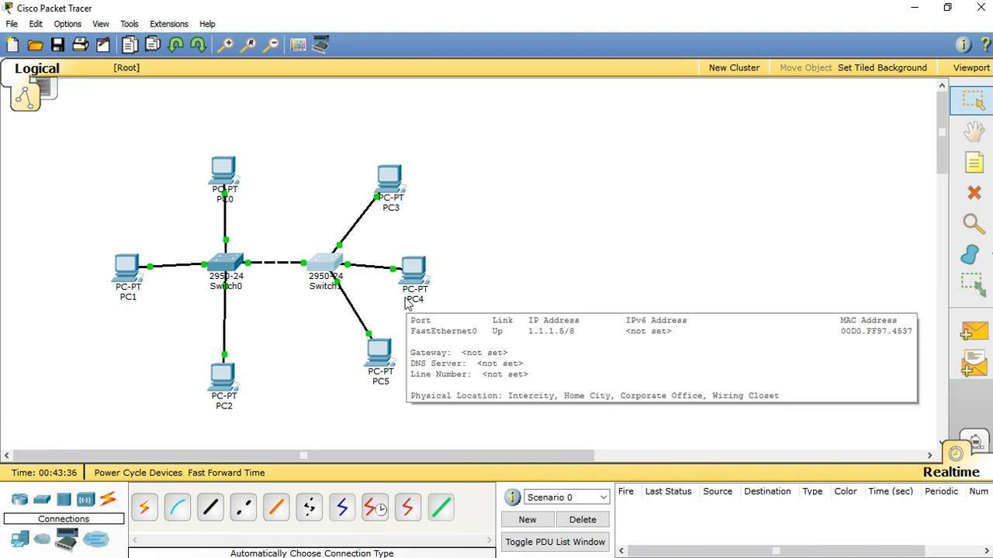